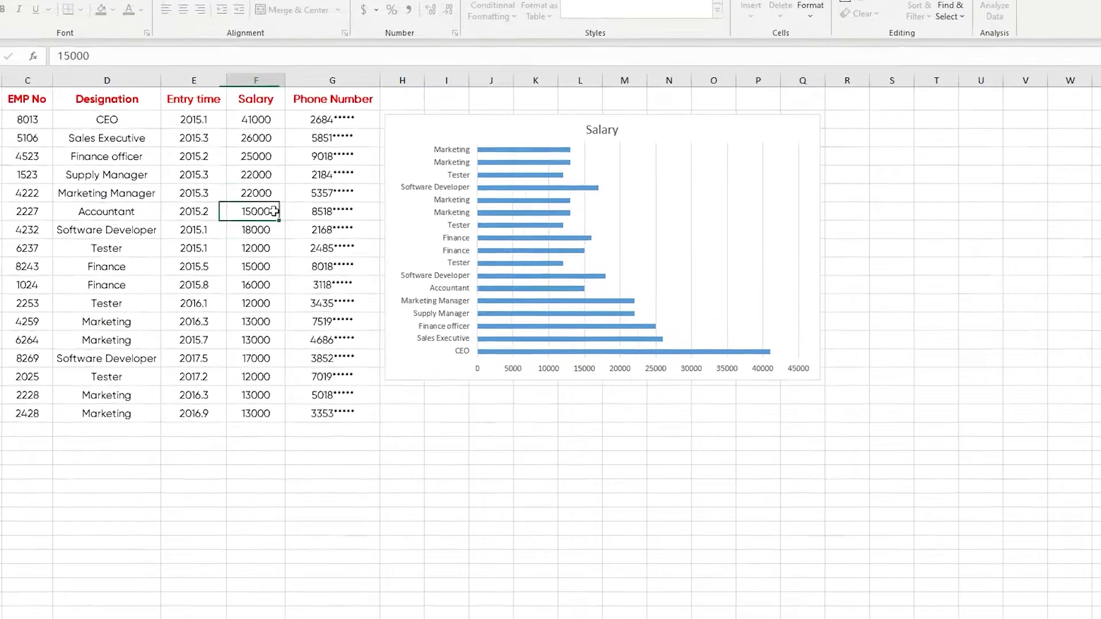
- Confirm the 15000 salary cell is locked, then reveal Unprotect Sheet in the Staff tab menu
{"action": "double_click", "coordinate": [315, 231]}
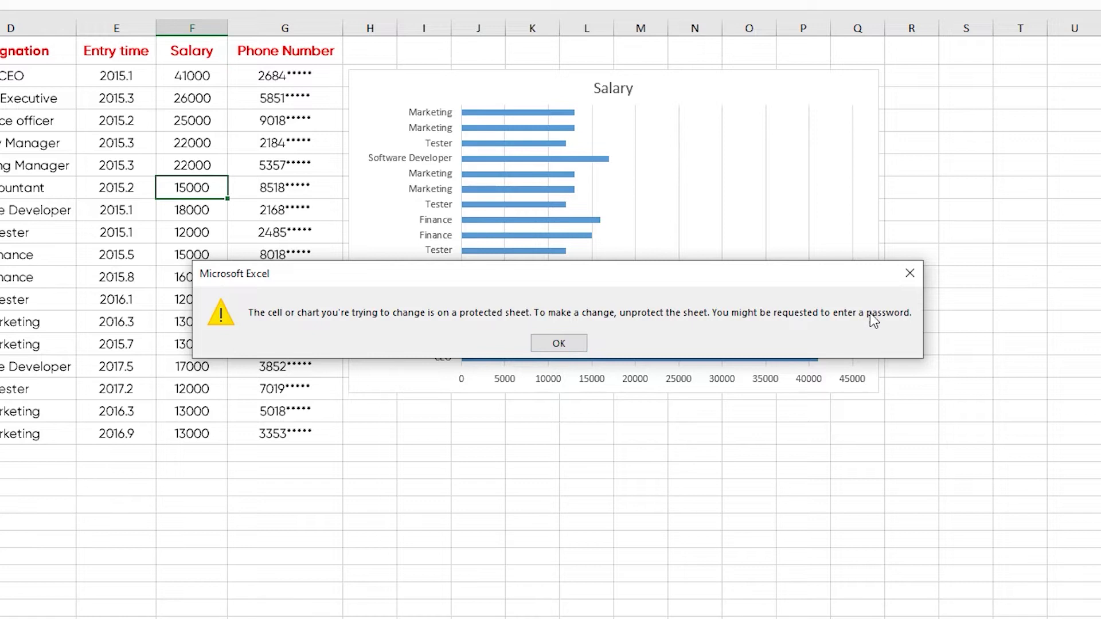
{"action": "left_click", "coordinate": [565, 344]}
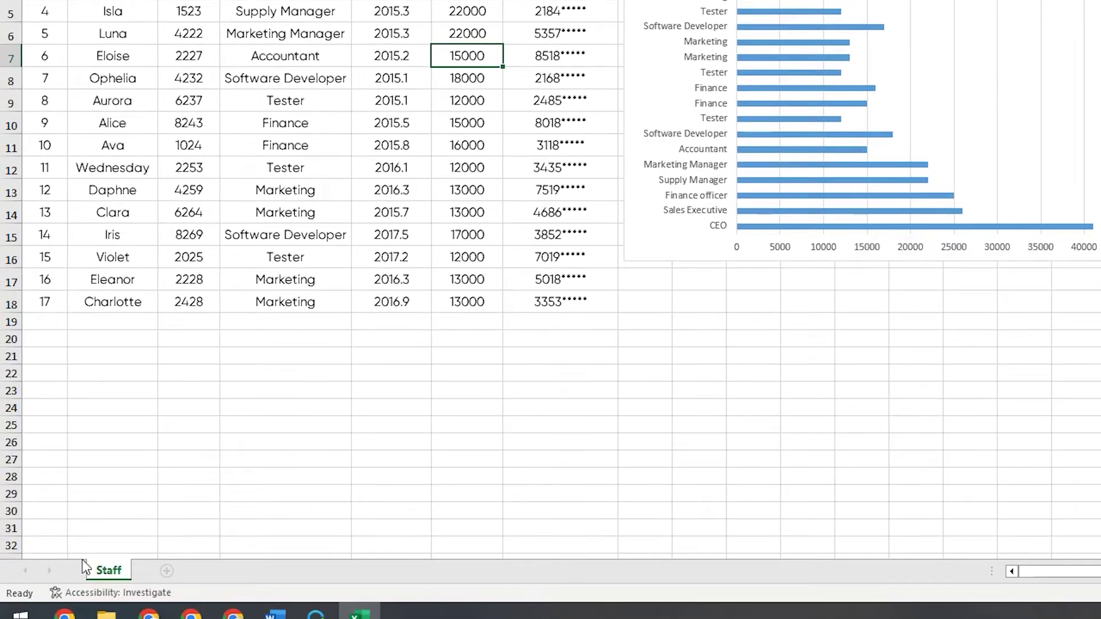
{"action": "right_click", "coordinate": [109, 571]}
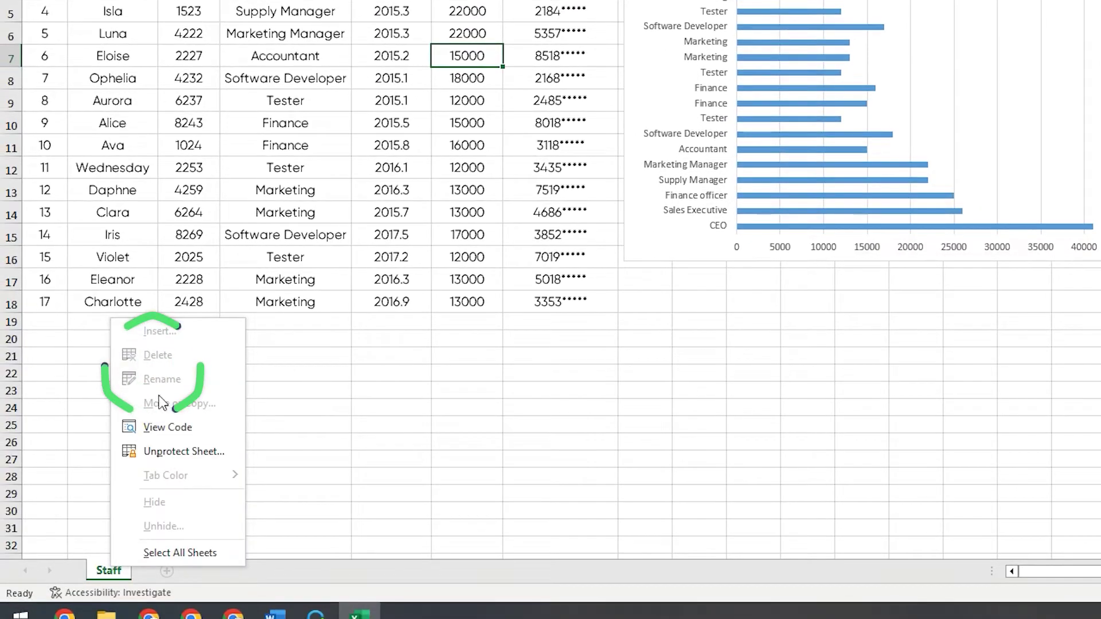
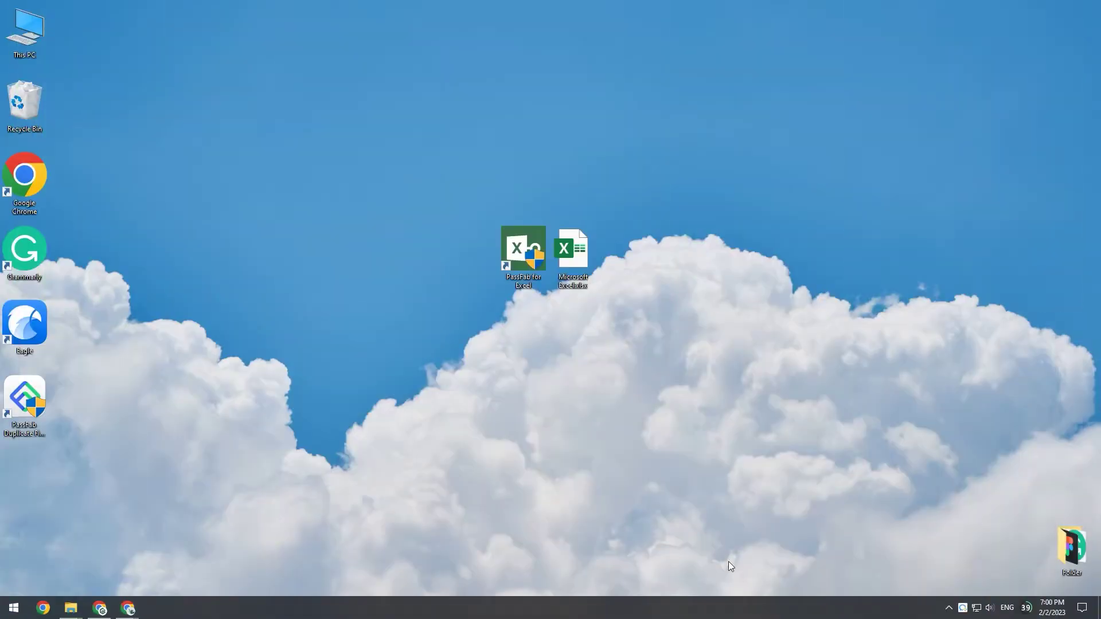
- Open Microsoft Excel.xlsx from the desktop and select cell E8 in the salary table
{"action": "double_click", "coordinate": [586, 271]}
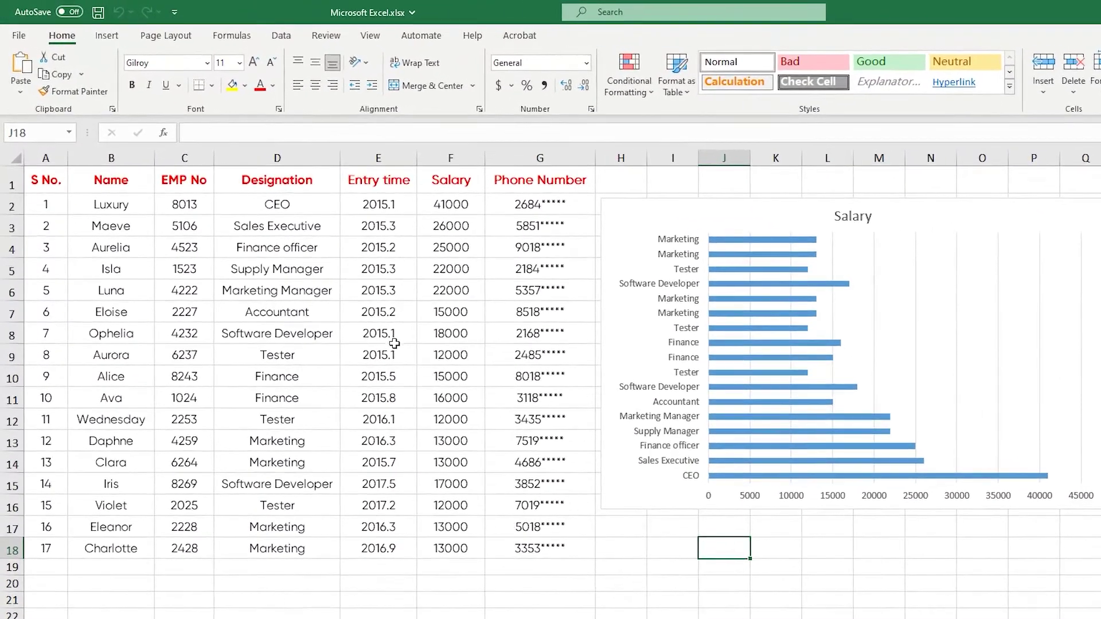
{"action": "left_click", "coordinate": [331, 287]}
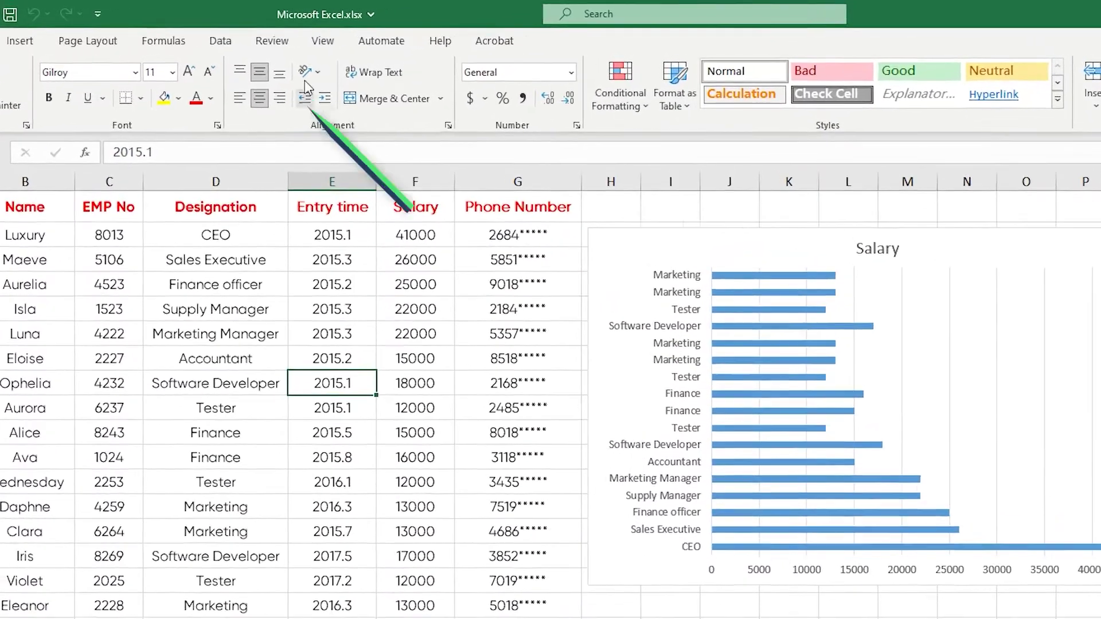
- Protect the salary worksheet with a password, entering it twice to confirm
{"action": "left_click", "coordinate": [272, 40]}
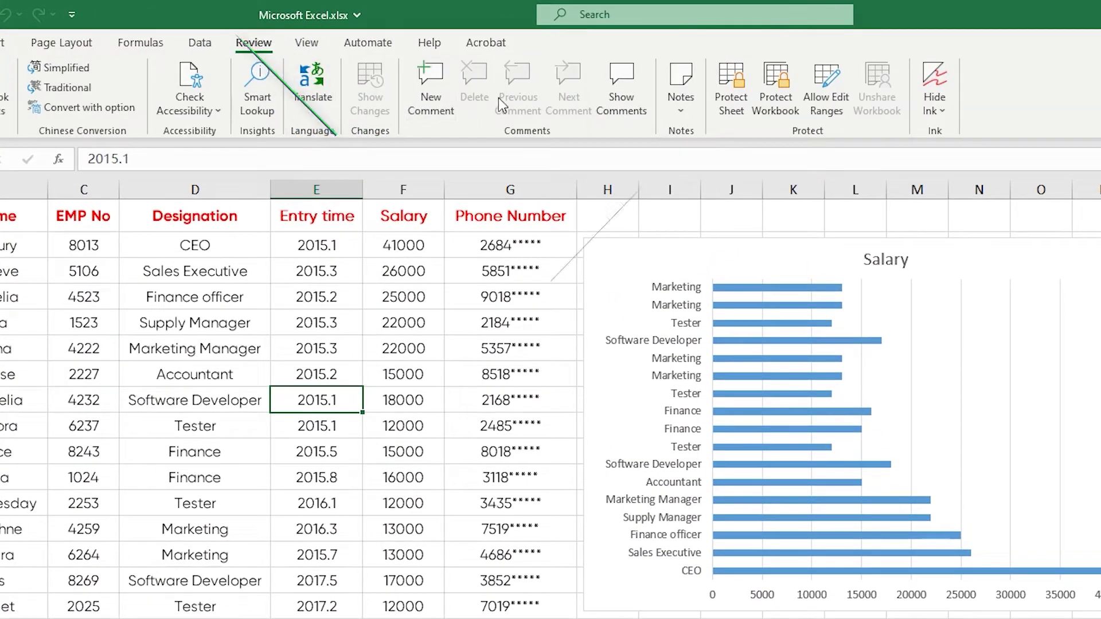
{"action": "left_click", "coordinate": [732, 104]}
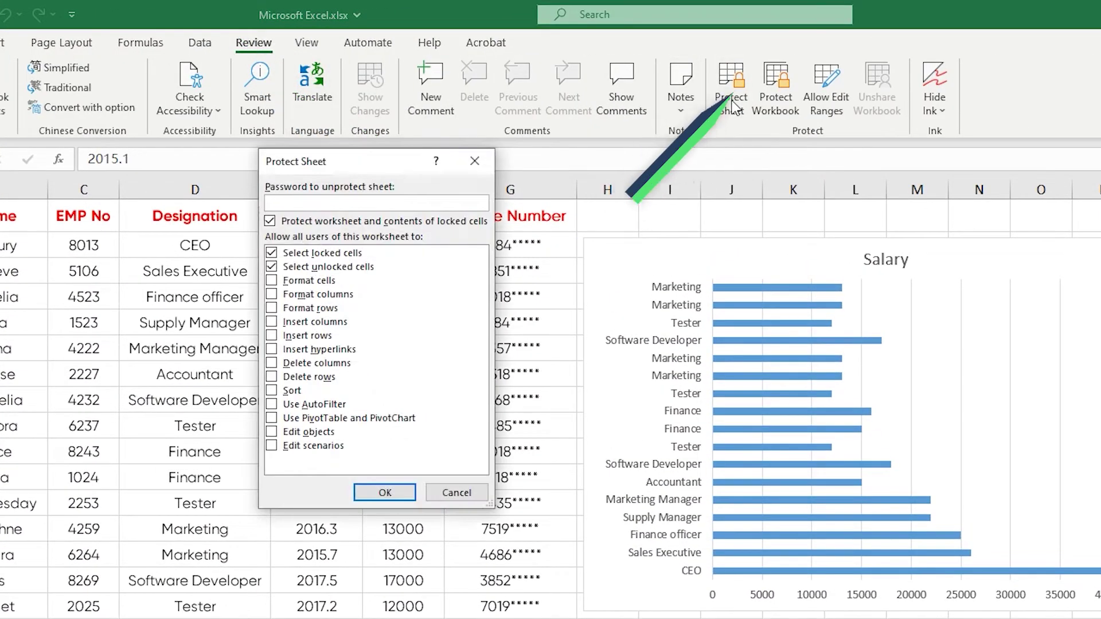
{"action": "type", "text": "123456"}
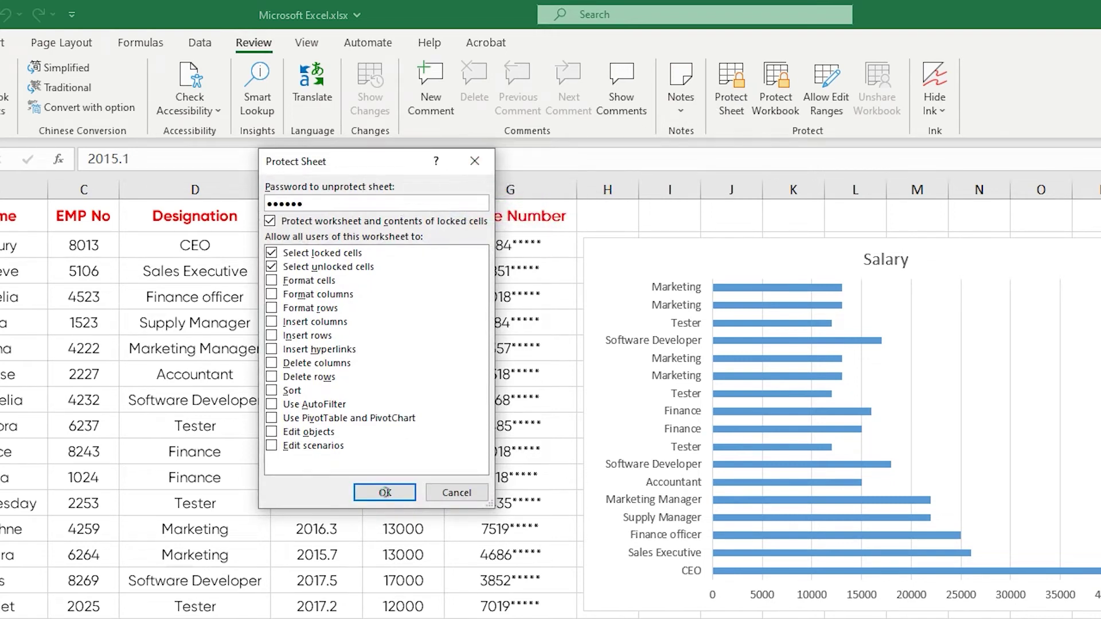
{"action": "left_click", "coordinate": [385, 492]}
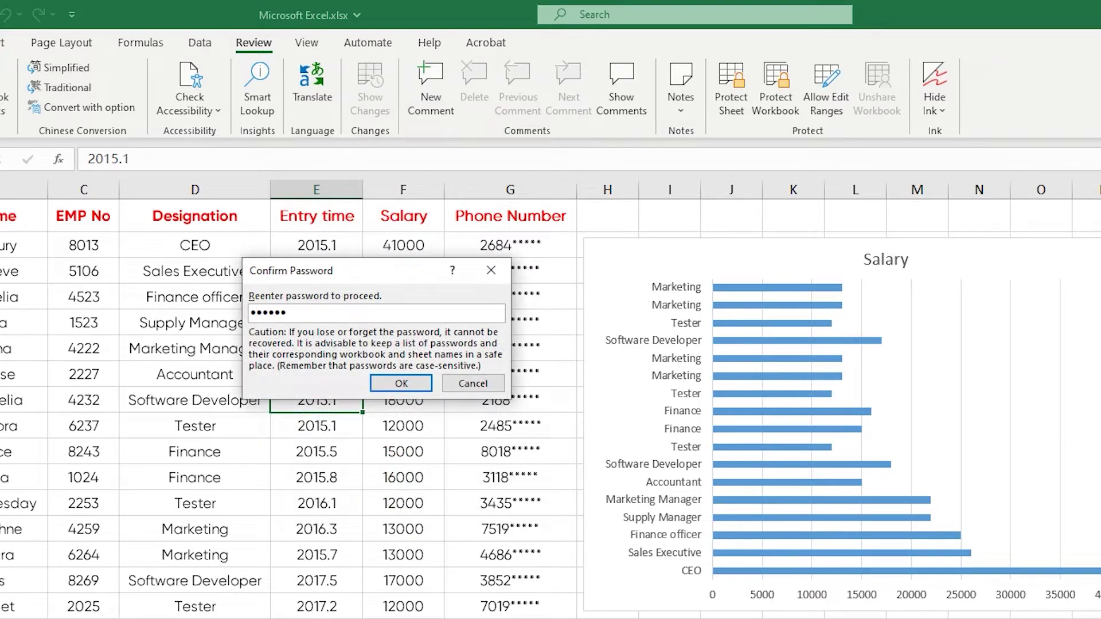
{"action": "type", "text": "123456"}
{"action": "left_click", "coordinate": [404, 383]}
- Save the workbook and verify the salary cell 15000 rejects editing
{"action": "key", "text": "ctrl+s"}
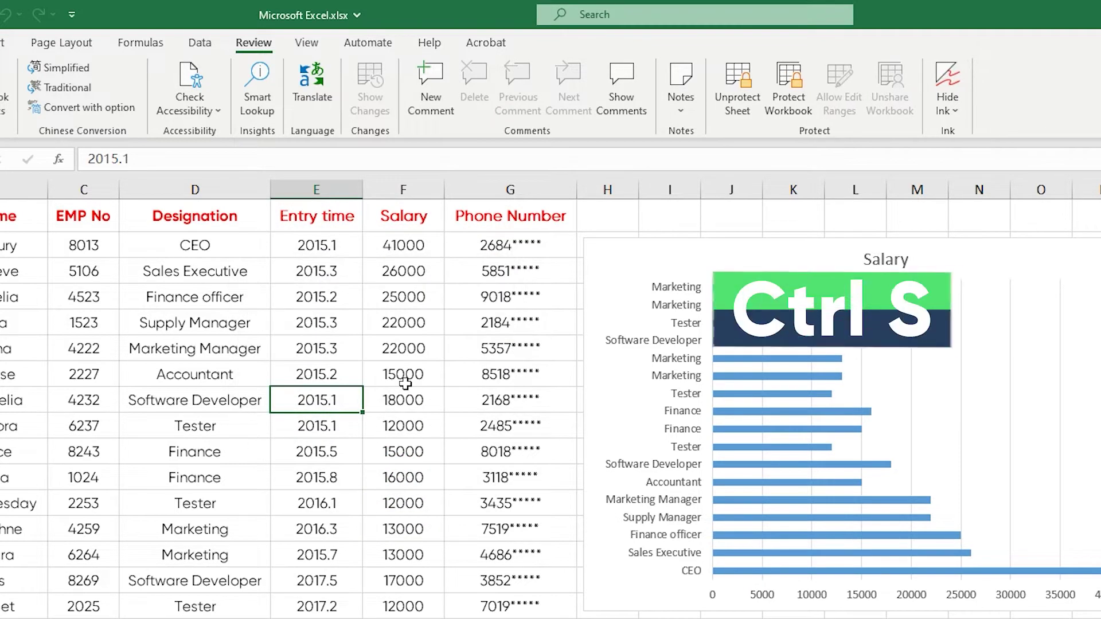
{"action": "left_click", "coordinate": [406, 380]}
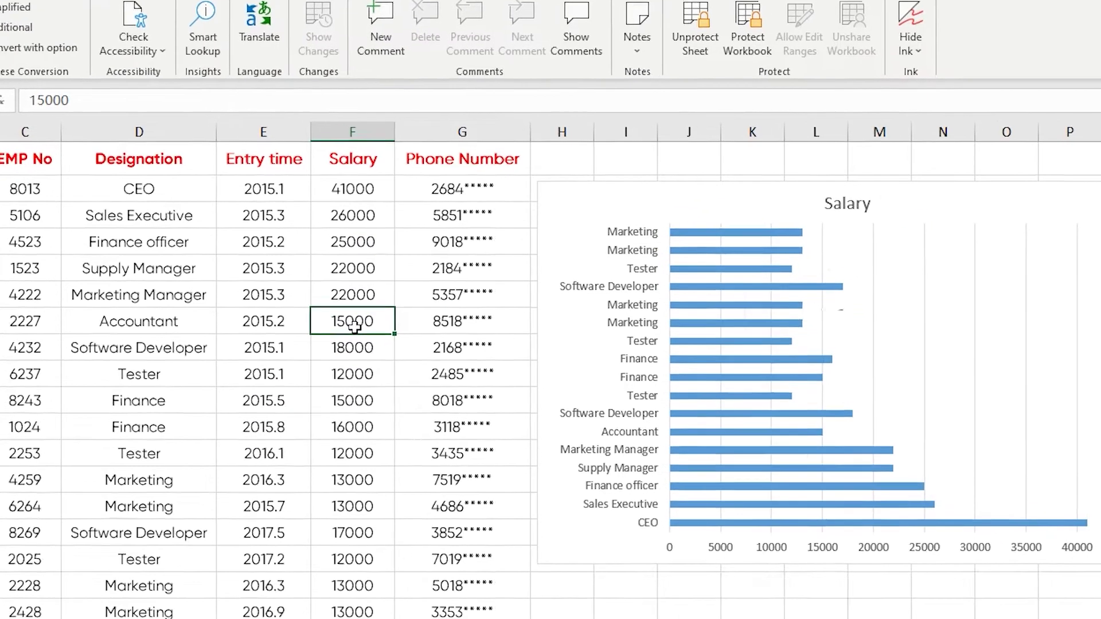
{"action": "double_click", "coordinate": [405, 380]}
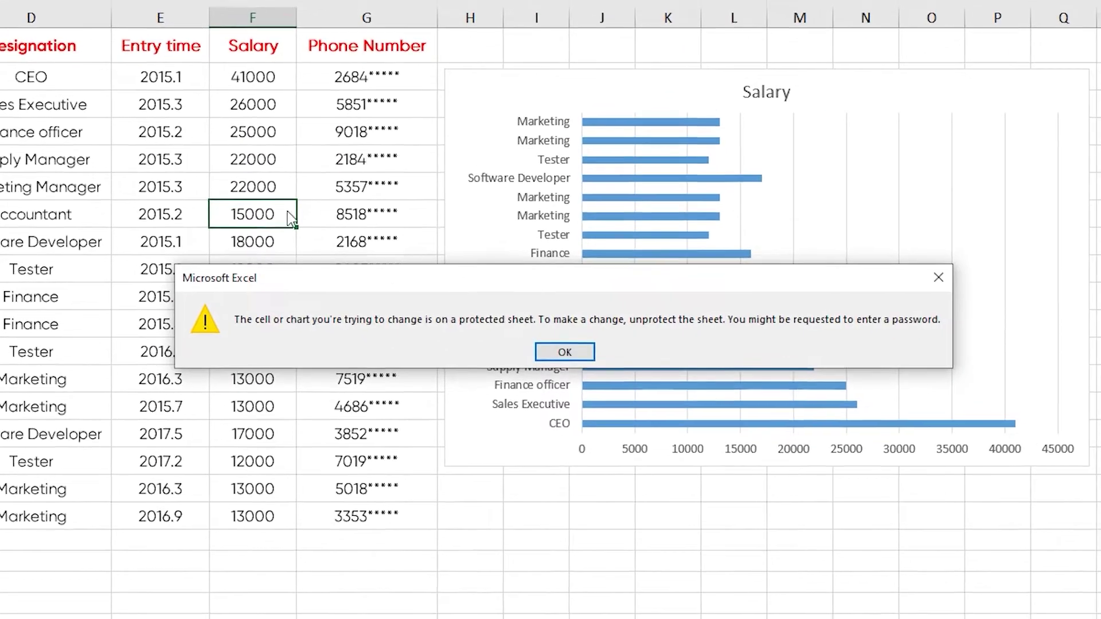
{"action": "left_click", "coordinate": [934, 271]}
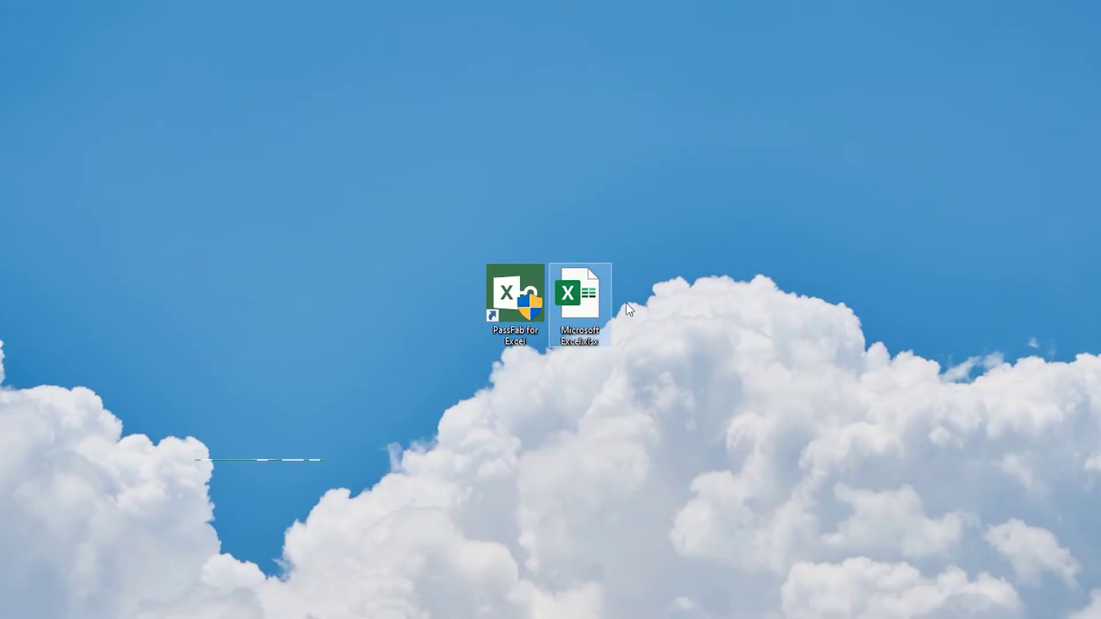
- Copy the workbook on the desktop and change the copy's extension from .xlsx to .zip
{"action": "left_click_drag", "start_coordinate": [583, 302], "coordinate": [787, 311]}
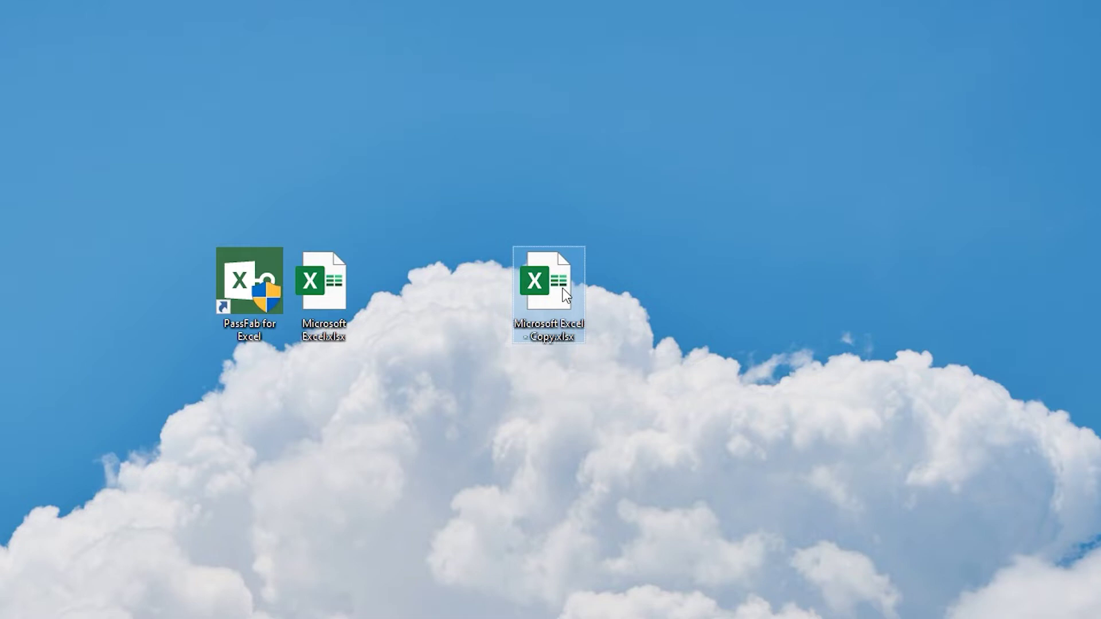
{"action": "left_click", "coordinate": [567, 340]}
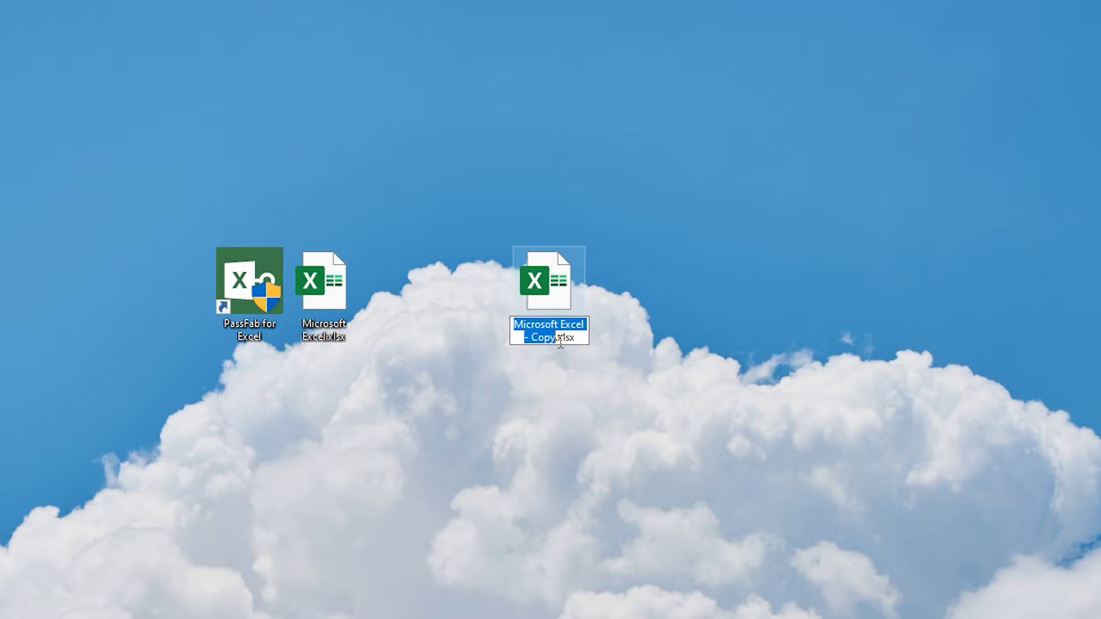
{"action": "double_click", "coordinate": [567, 338]}
{"action": "type", "text": "zip"}
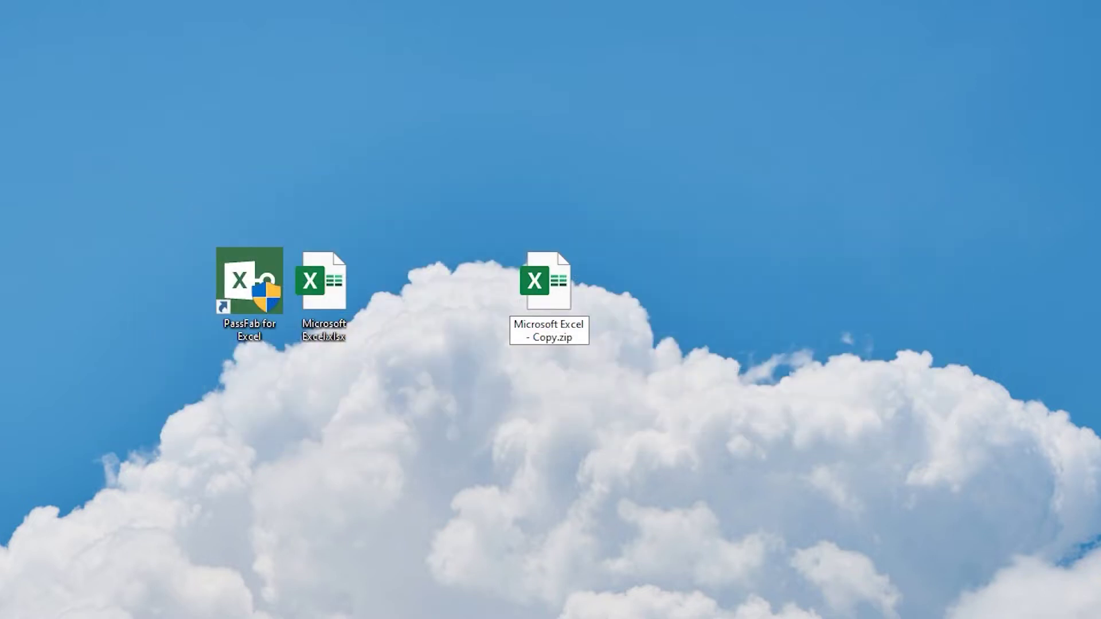
{"action": "key", "text": "Return"}
{"action": "key", "text": "Return"}
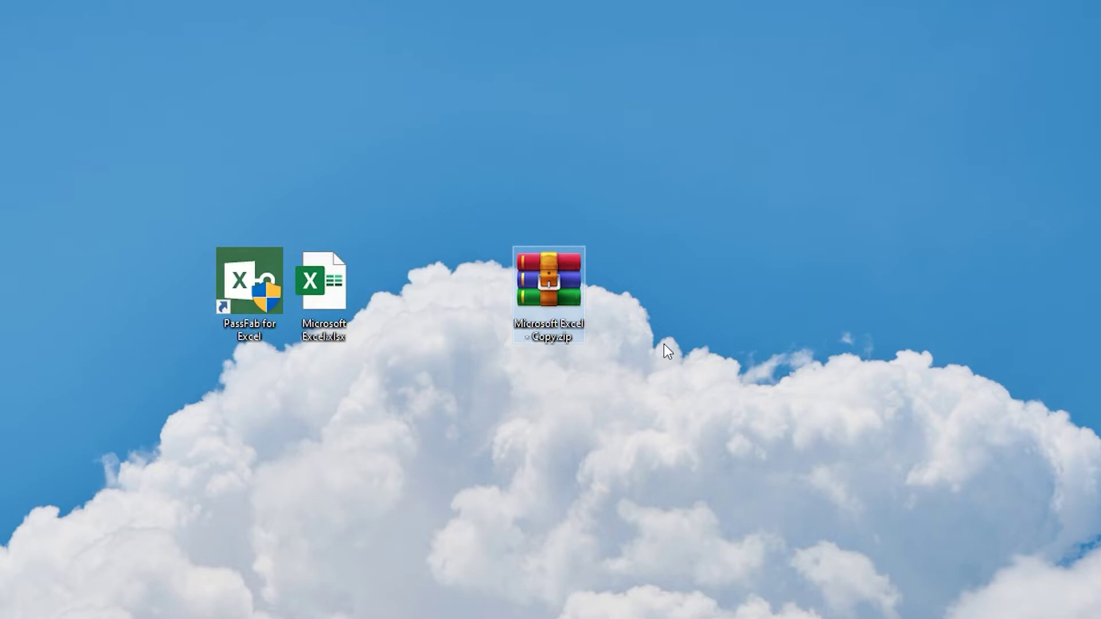
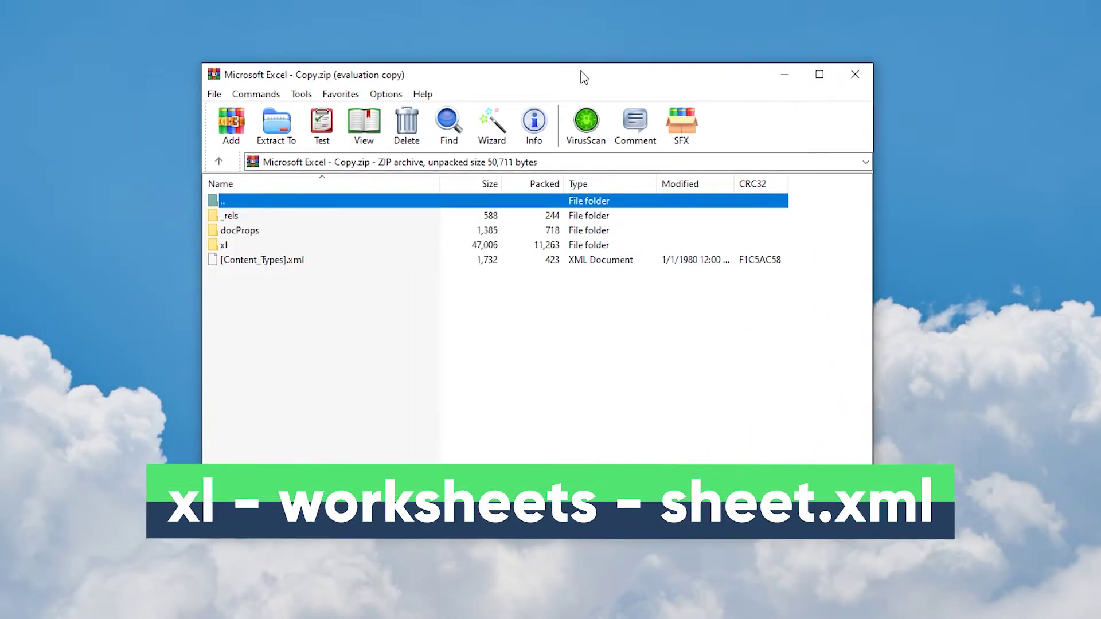
- Extract sheet1.xml from the archive's xl/worksheets folder onto the desktop
{"action": "left_click", "coordinate": [241, 247]}
{"action": "double_click", "coordinate": [241, 247]}
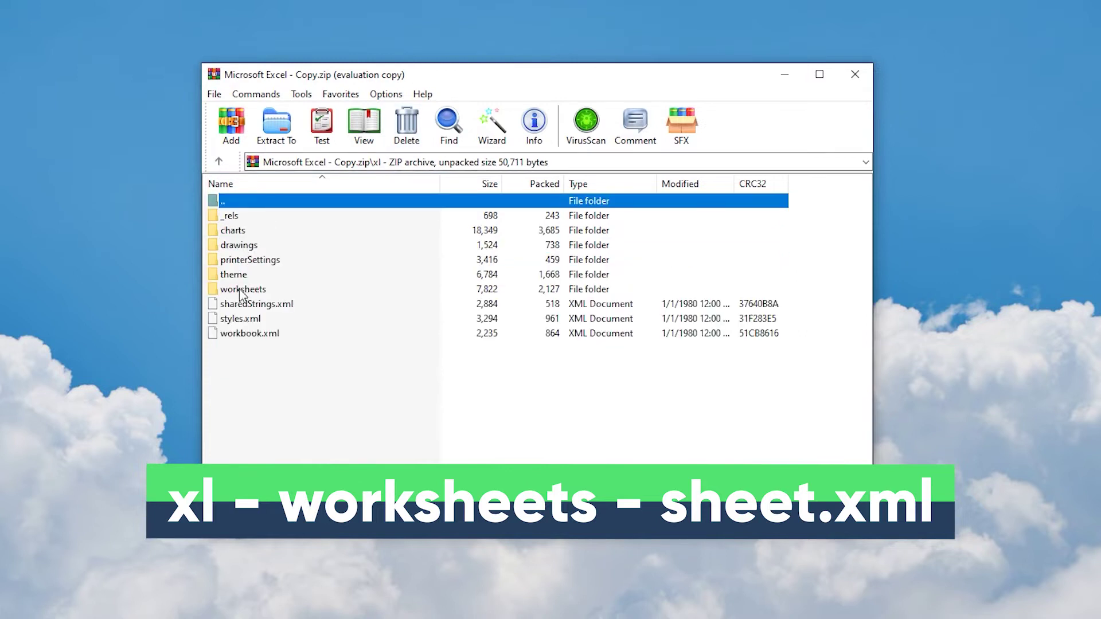
{"action": "double_click", "coordinate": [240, 289]}
{"action": "left_click", "coordinate": [240, 233]}
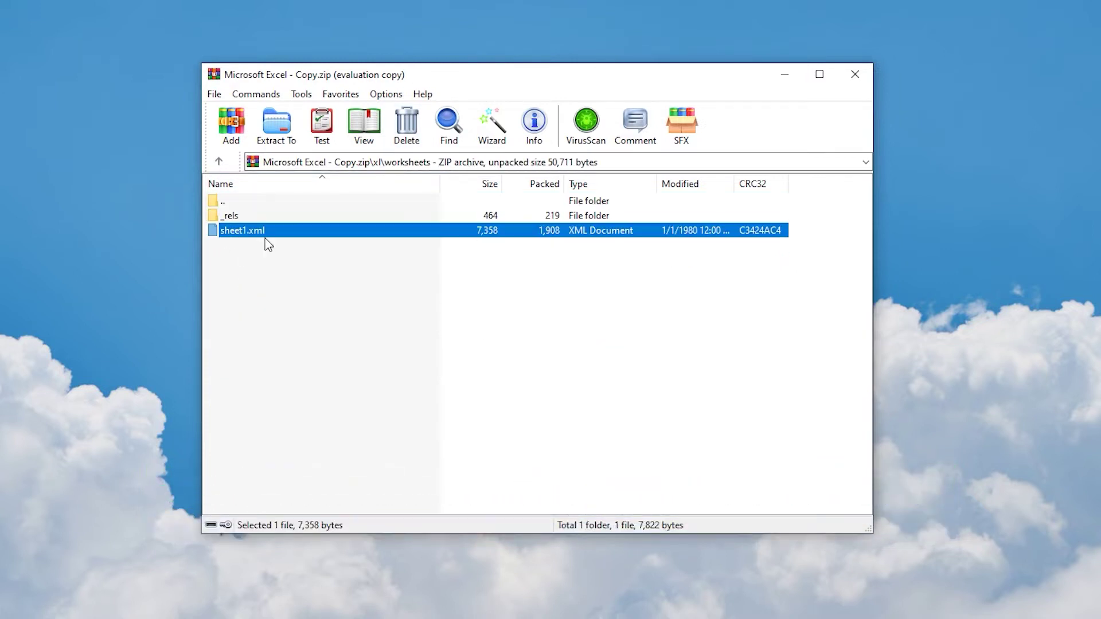
{"action": "left_click_drag", "start_coordinate": [250, 238], "coordinate": [964, 301]}
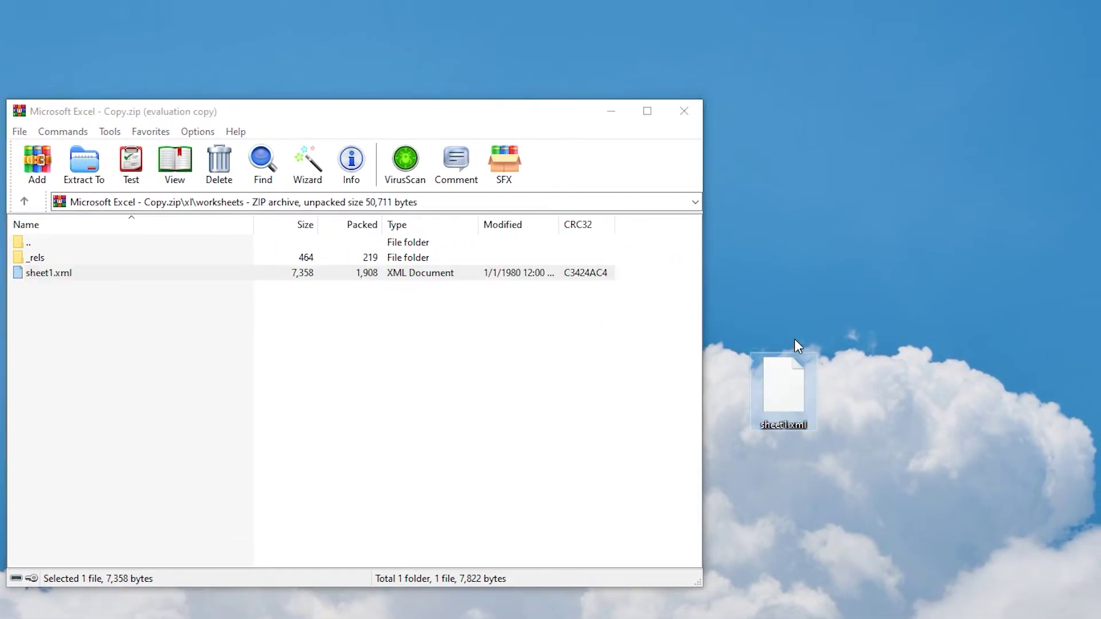
- Open the extracted sheet1.xml in Notepad
{"action": "right_click", "coordinate": [788, 400]}
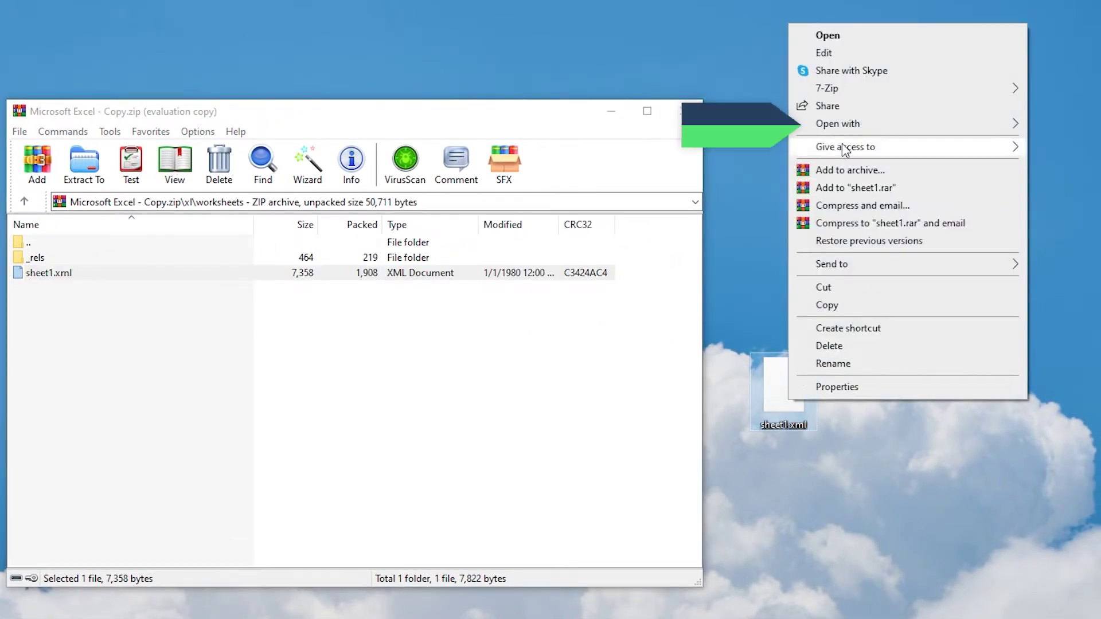
{"action": "mouse_move", "coordinate": [842, 125]}
{"action": "left_click", "coordinate": [712, 161]}
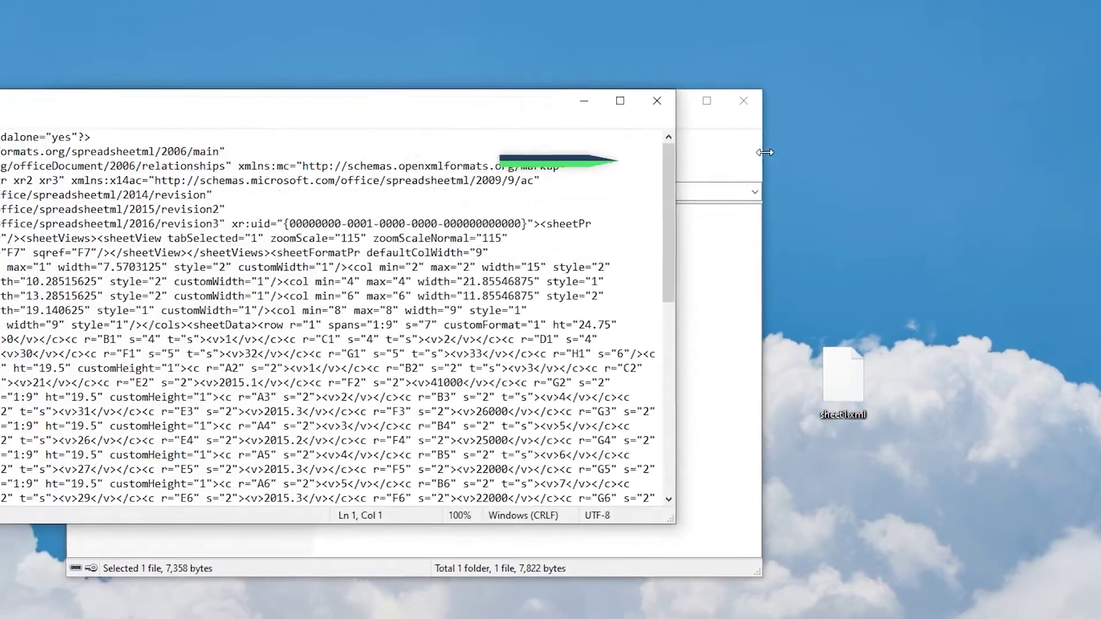
- Reposition Notepad and start a Find search, entering 'sh' toward sheetprotection
{"action": "left_click_drag", "start_coordinate": [313, 80], "coordinate": [531, 113]}
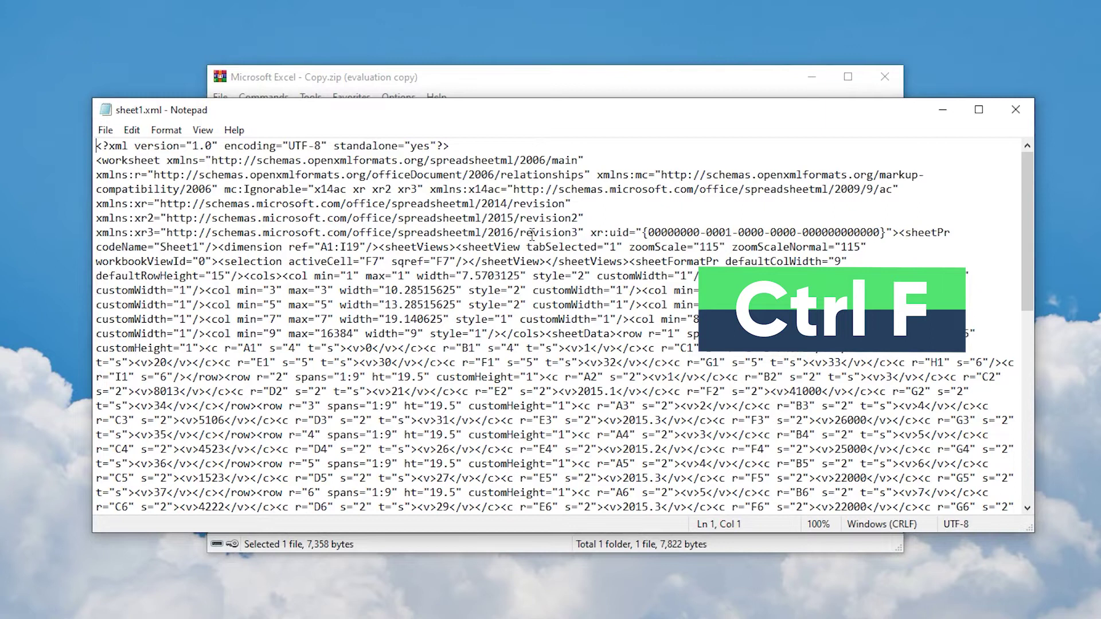
{"action": "key", "text": "ctrl+f"}
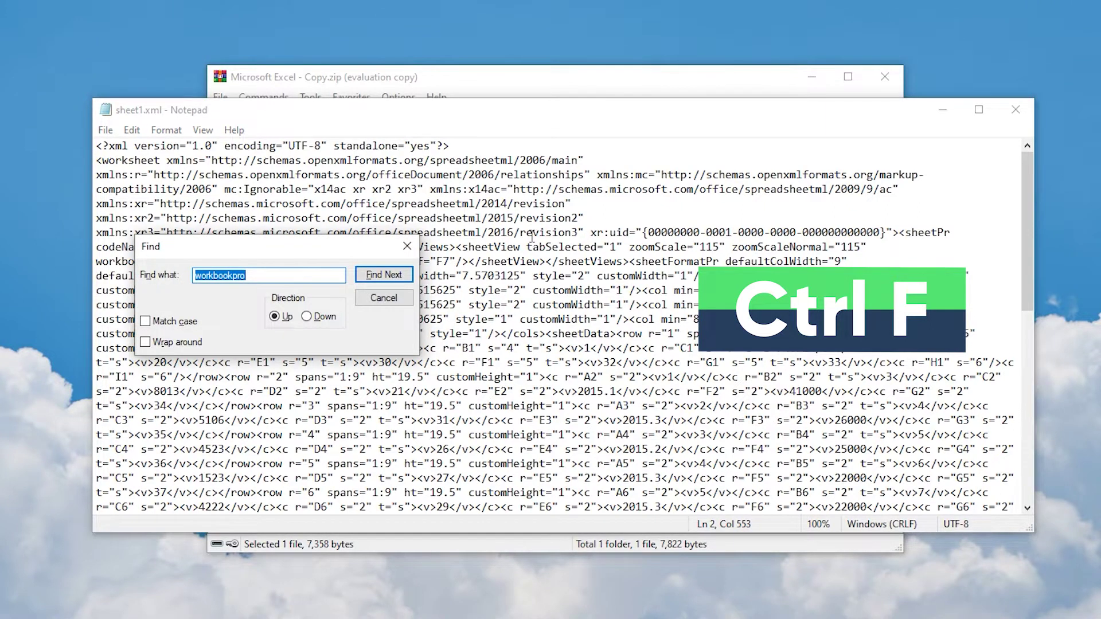
{"action": "type", "text": "sheetprotection"}
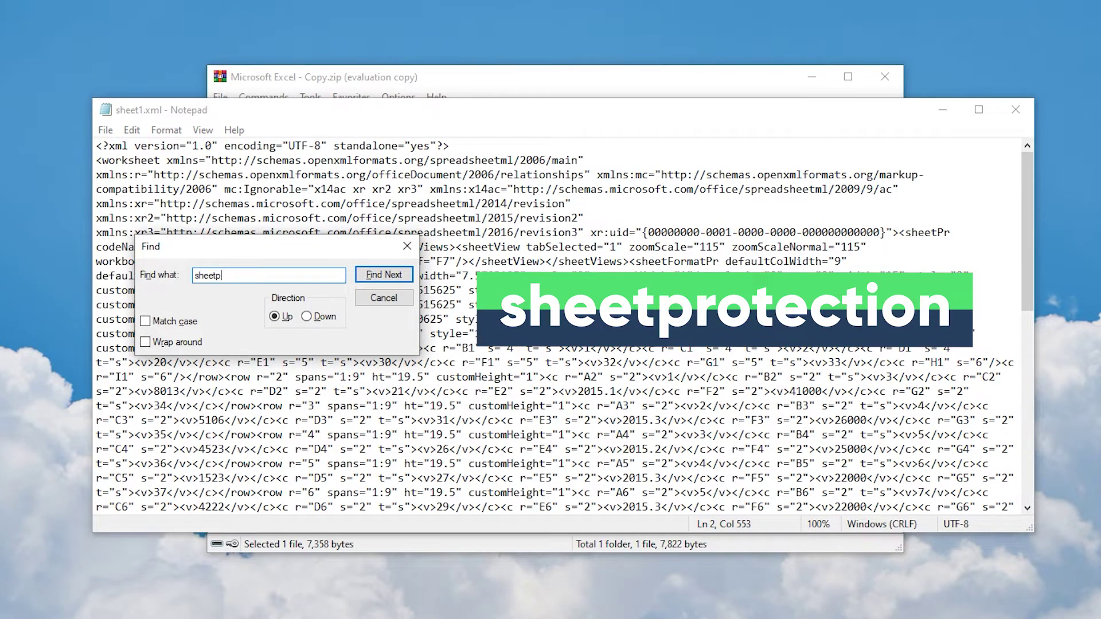
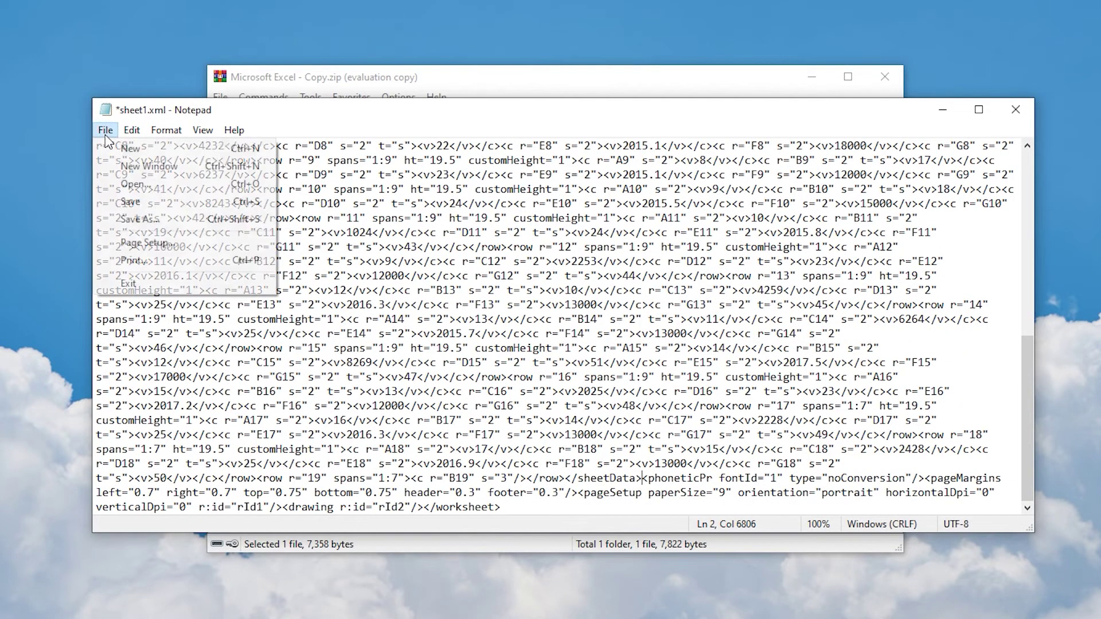
- Save the edited sheet1.xml in Notepad with the sheetProtection element removed
{"action": "left_click", "coordinate": [132, 200]}
- Close Notepad and drag the edited sheet1.xml from the desktop into the worksheets folder
{"action": "left_click", "coordinate": [1015, 111]}
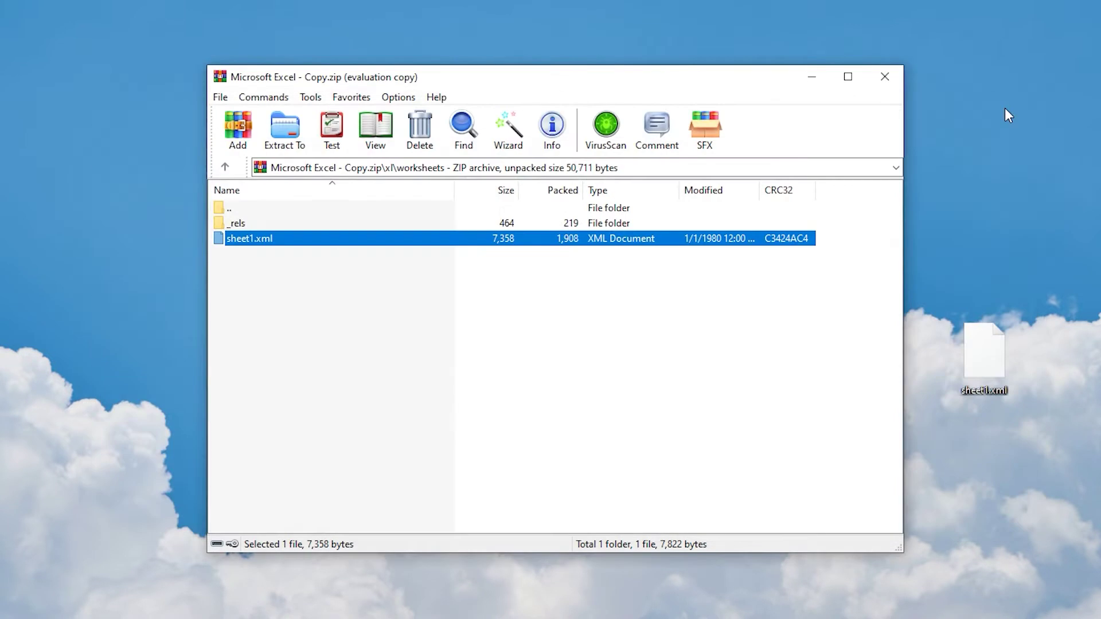
{"action": "left_click_drag", "start_coordinate": [999, 359], "coordinate": [603, 327]}
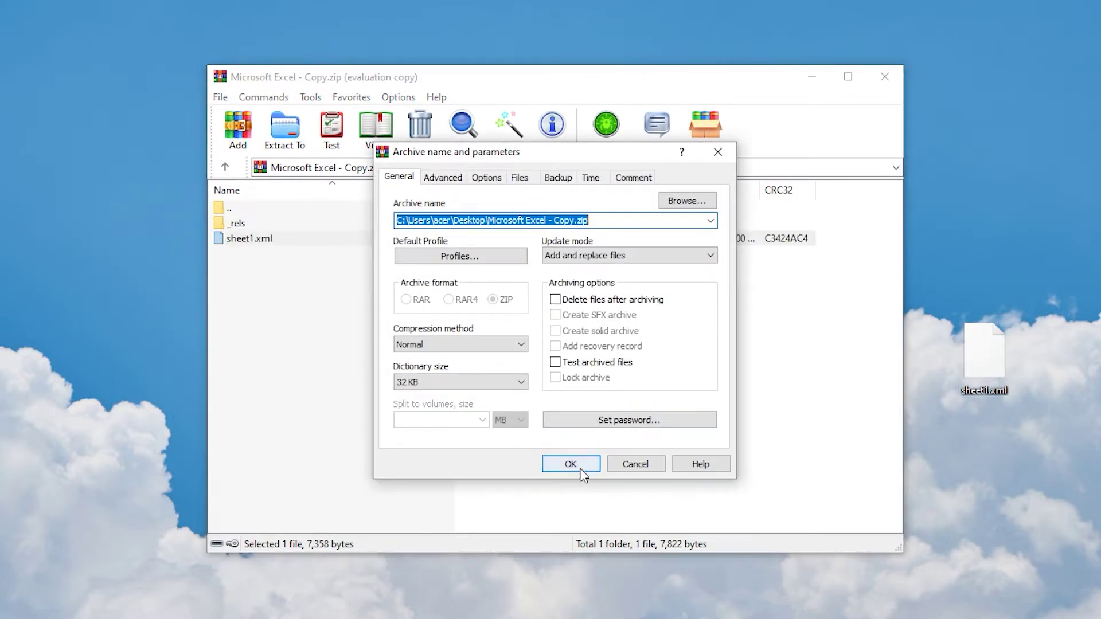
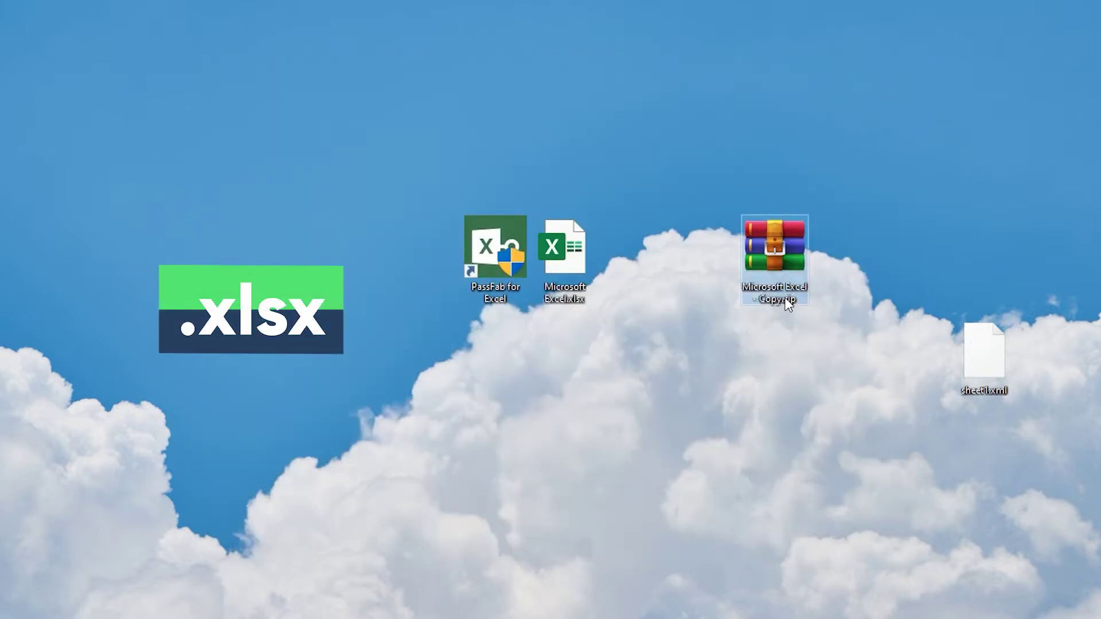
- Rename 'Microsoft Excel - Copy.zip' by replacing the zip extension with xlsx
{"action": "left_click", "coordinate": [788, 301]}
{"action": "double_click", "coordinate": [791, 300]}
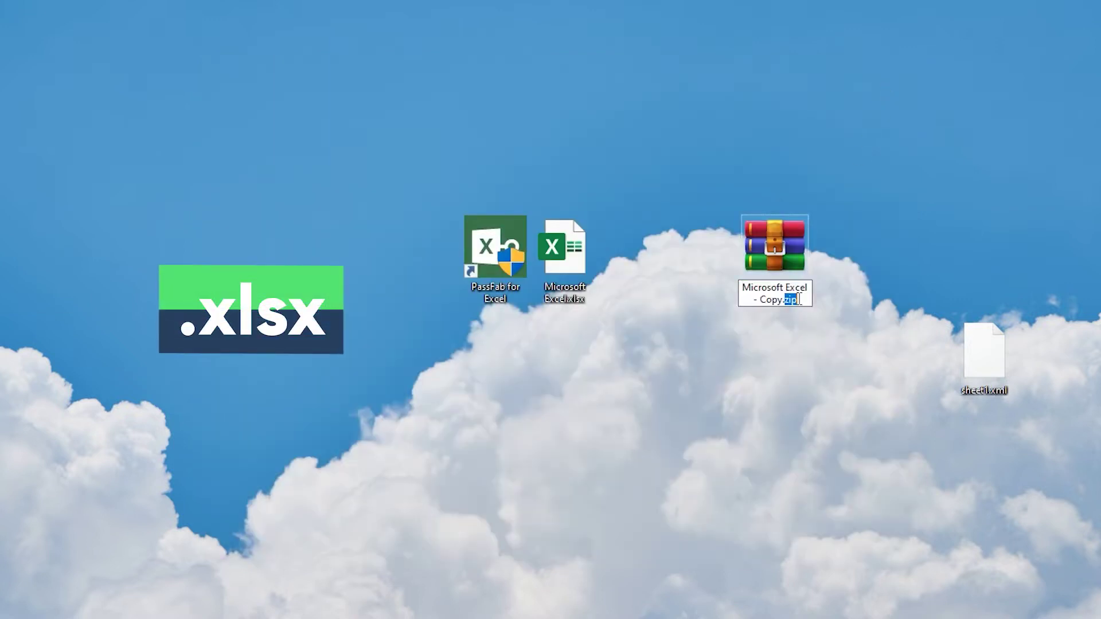
{"action": "type", "text": "xlsx"}
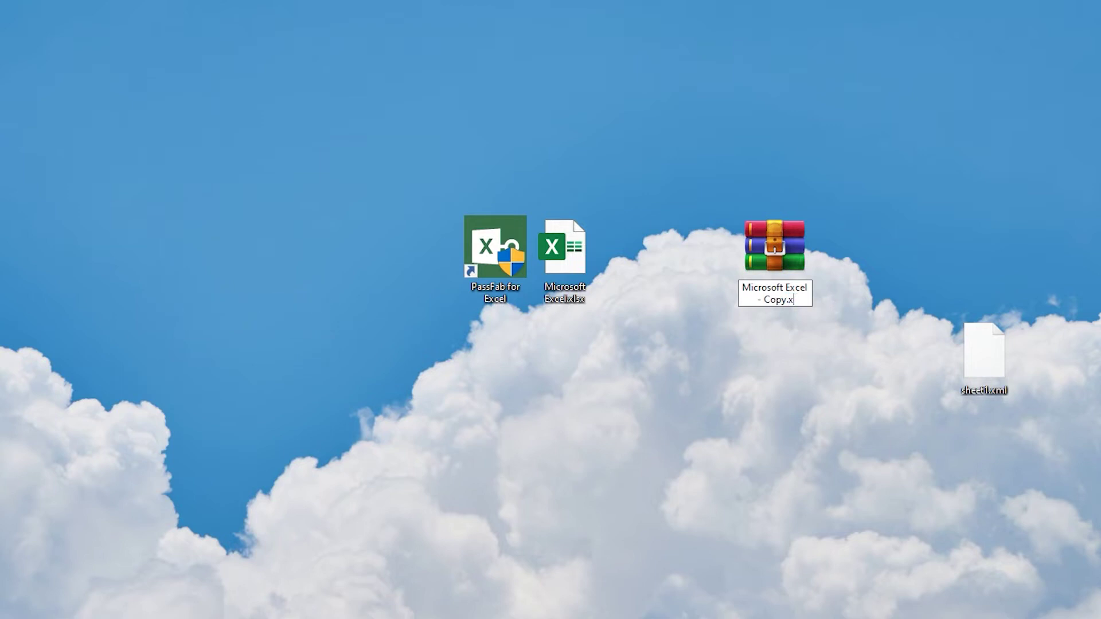
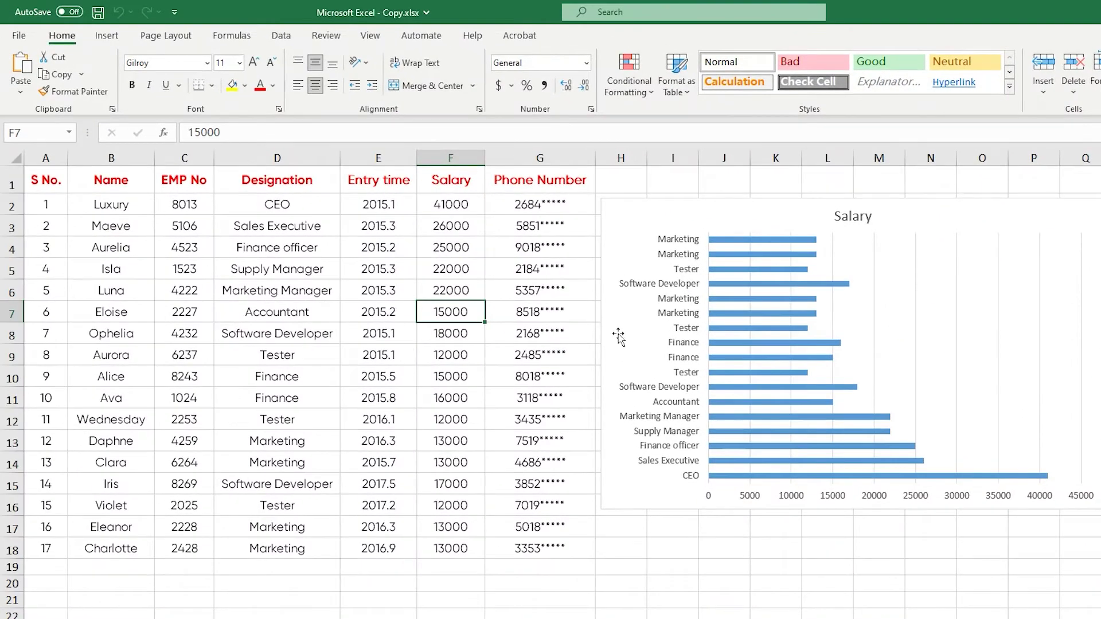
- Change the Accountant's salary in cell F7 of the copy to 14000
{"action": "double_click", "coordinate": [379, 311]}
{"action": "double_click", "coordinate": [432, 311]}
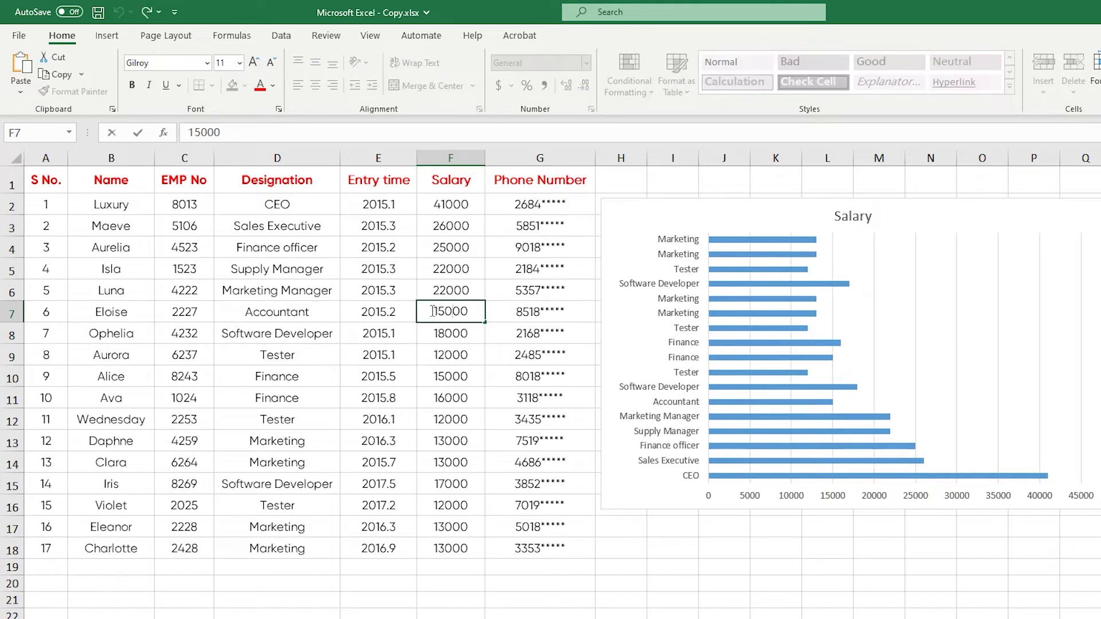
{"action": "type", "text": "4000"}
{"action": "key", "text": "Return"}
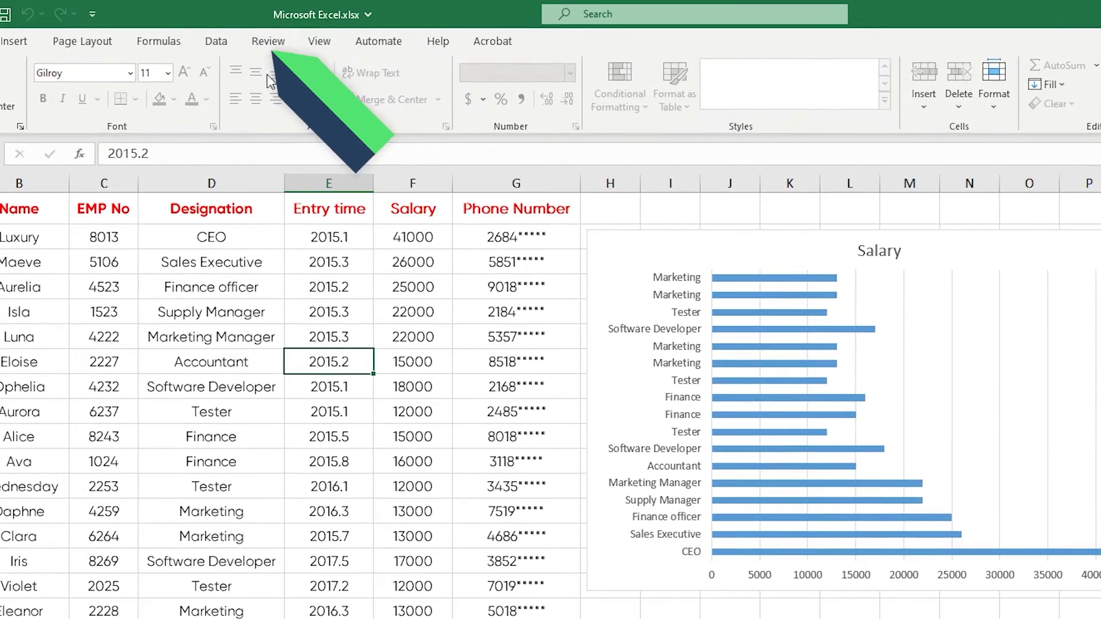
- Protect the workbook structure with a password, entered and confirmed on the Review tab
{"action": "left_click", "coordinate": [314, 36]}
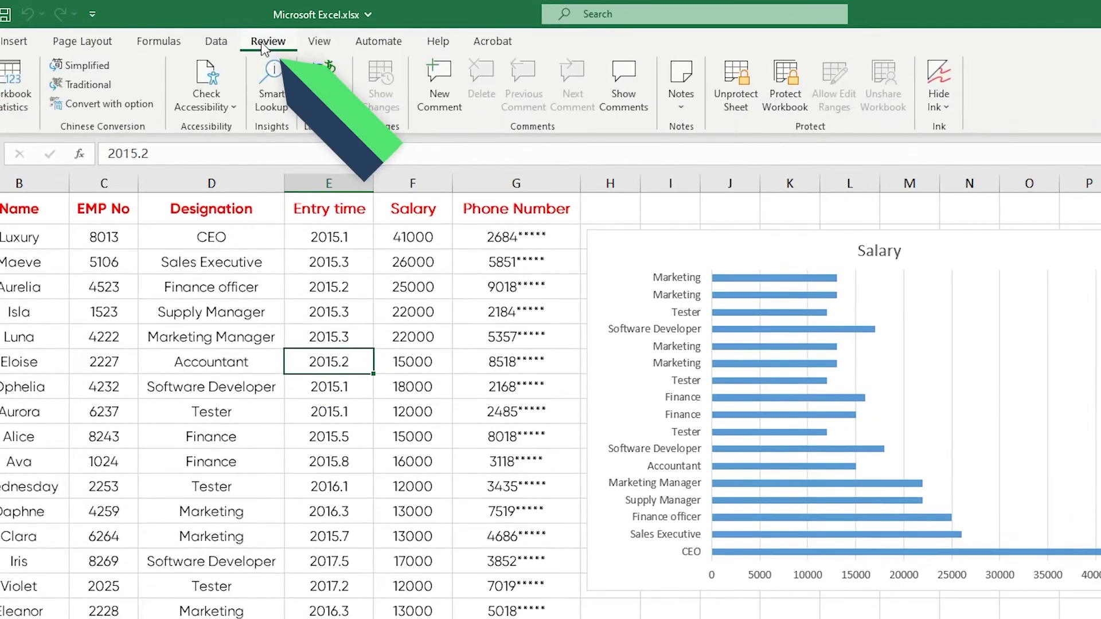
{"action": "left_click", "coordinate": [785, 86]}
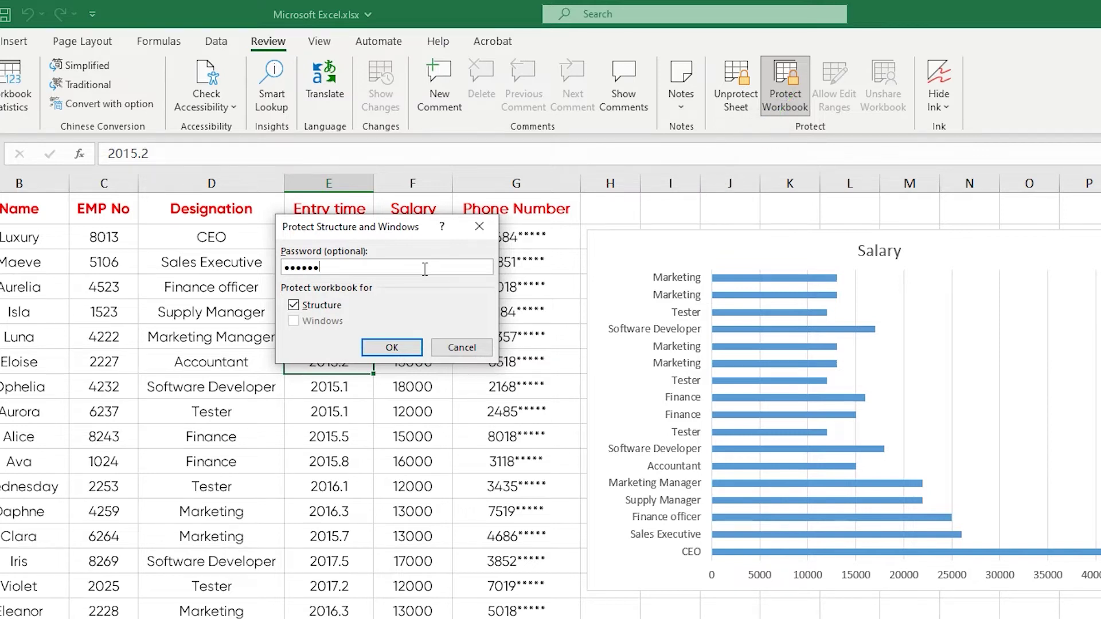
{"action": "left_click", "coordinate": [405, 346]}
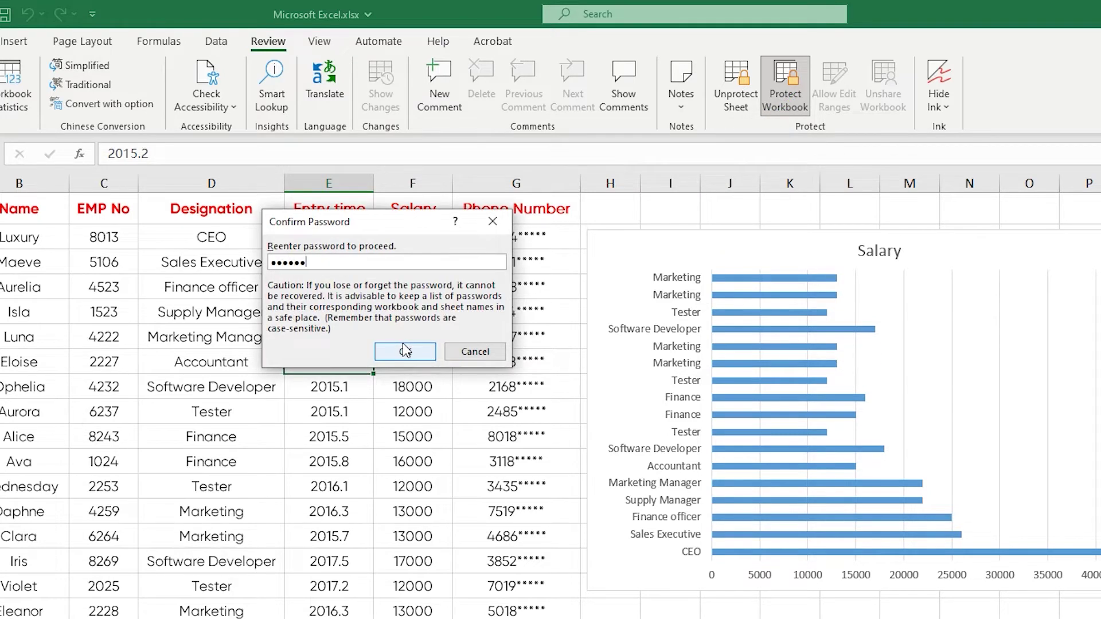
{"action": "left_click", "coordinate": [405, 352]}
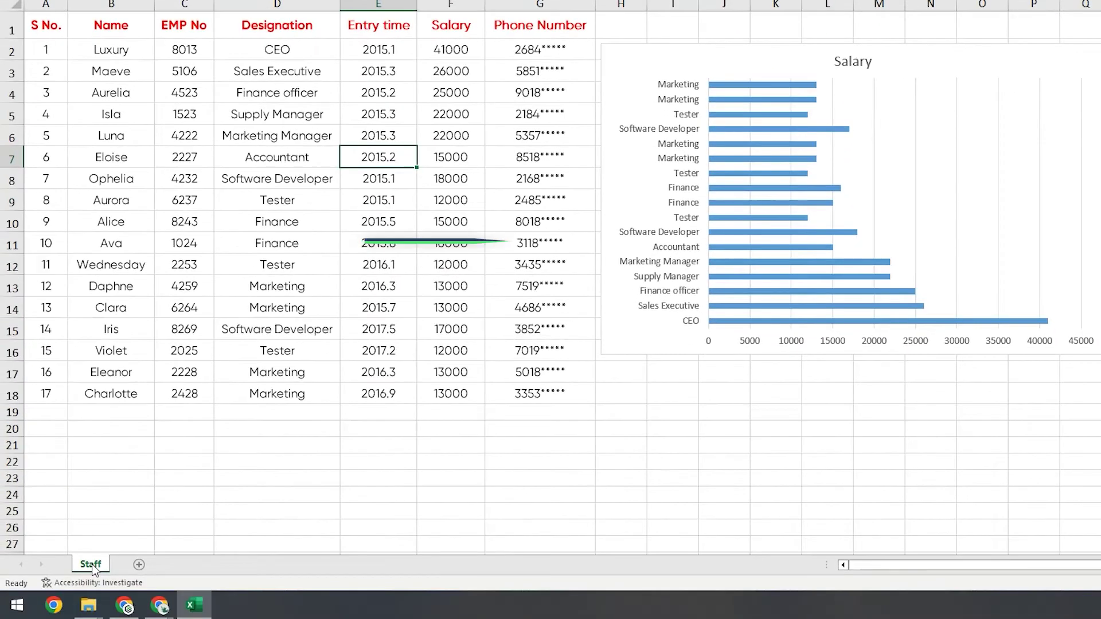
- Try renaming the Staff sheet to confirm it is blocked, then dismiss the protection warning
{"action": "double_click", "coordinate": [91, 565]}
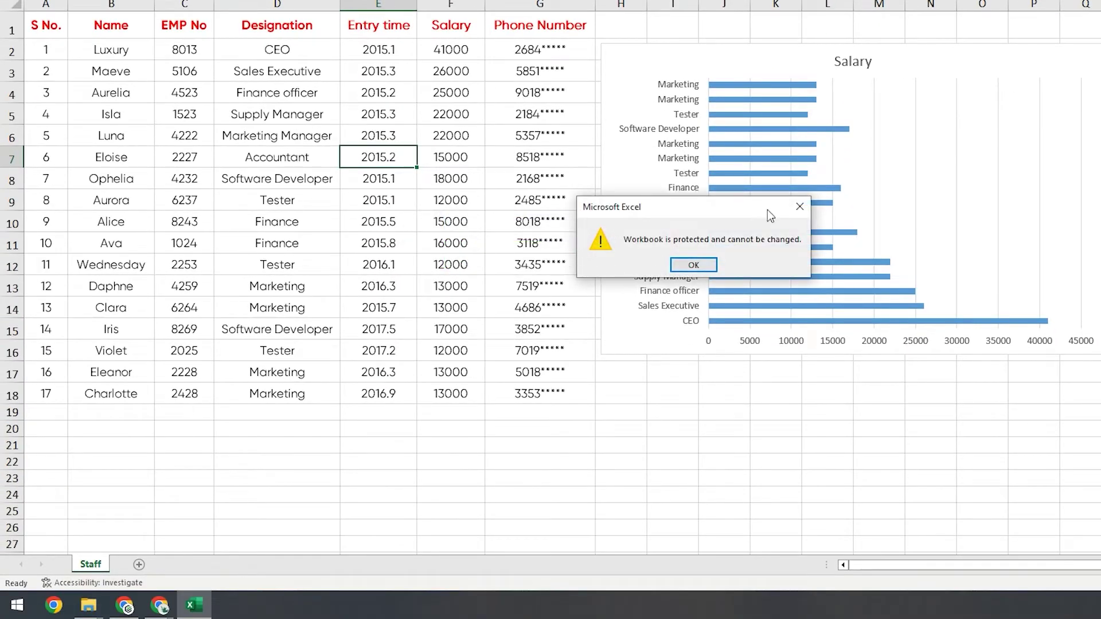
{"action": "left_click", "coordinate": [683, 268]}
{"action": "right_click", "coordinate": [94, 567]}
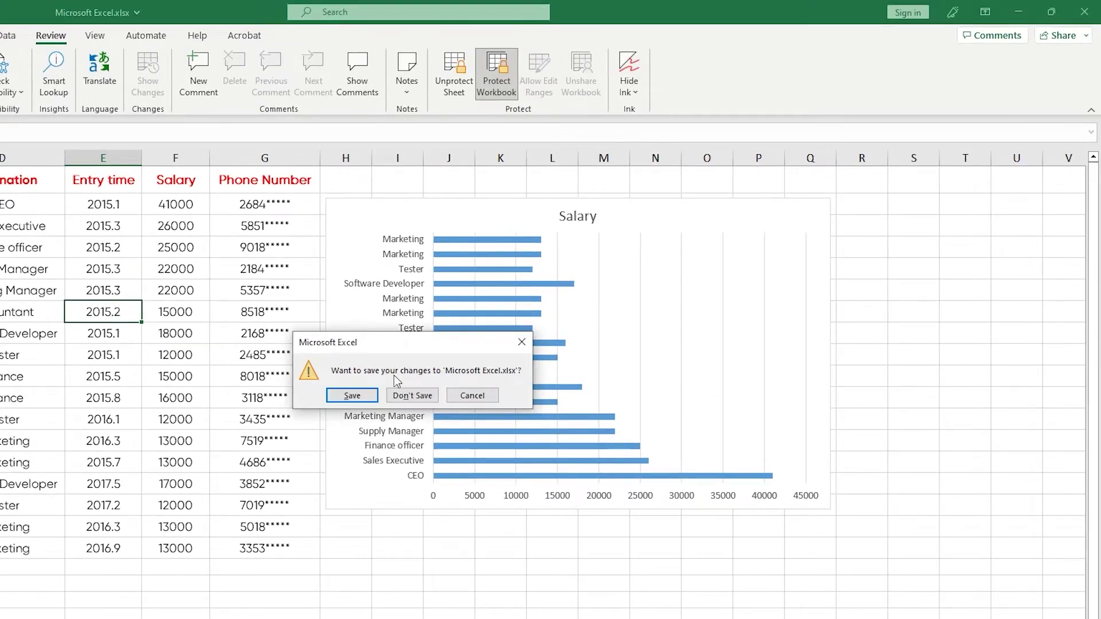
- Save the workbook, duplicate Microsoft Excel.xlsx on the desktop, and change the copy's extension to .zip
{"action": "left_click", "coordinate": [359, 396]}
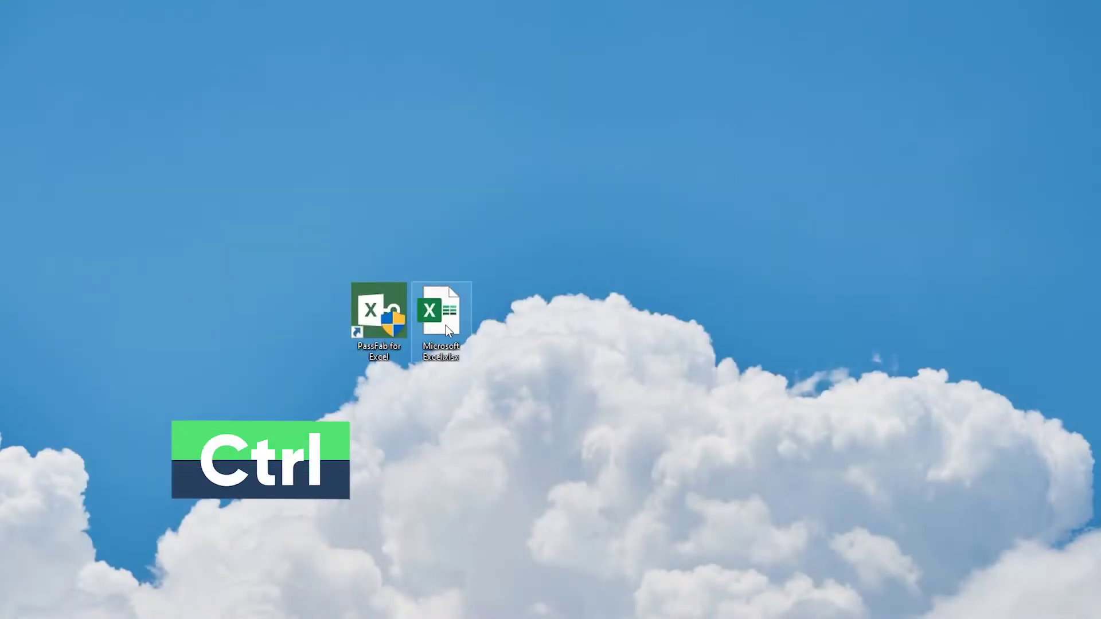
{"action": "left_click_drag", "start_coordinate": [446, 315], "coordinate": [613, 318], "text": "ctrl"}
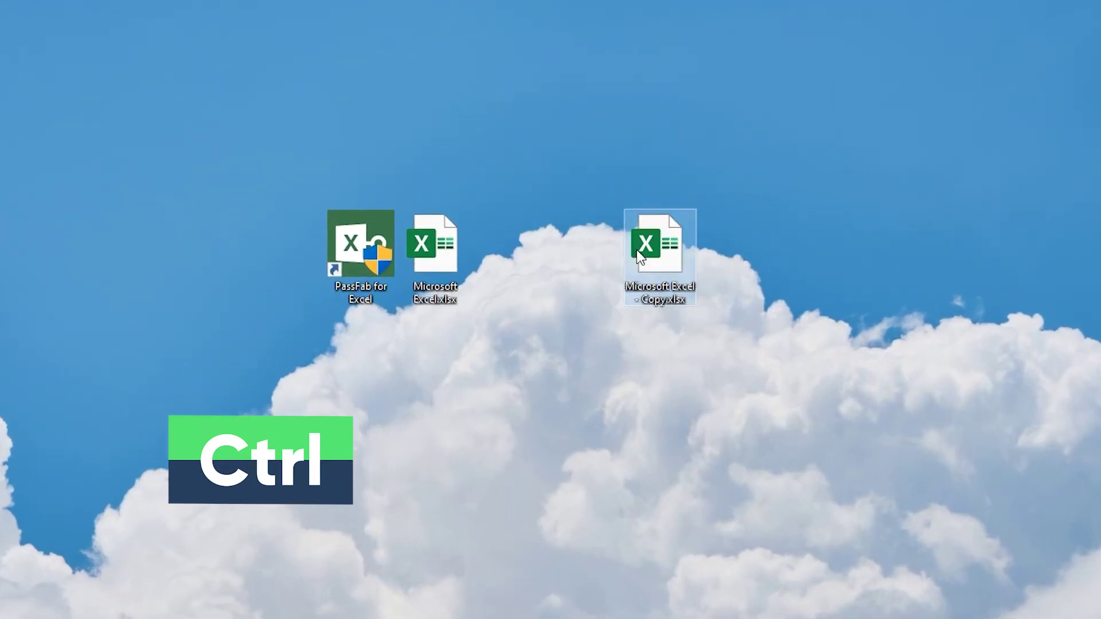
{"action": "key", "text": "F2"}
{"action": "double_click", "coordinate": [677, 300]}
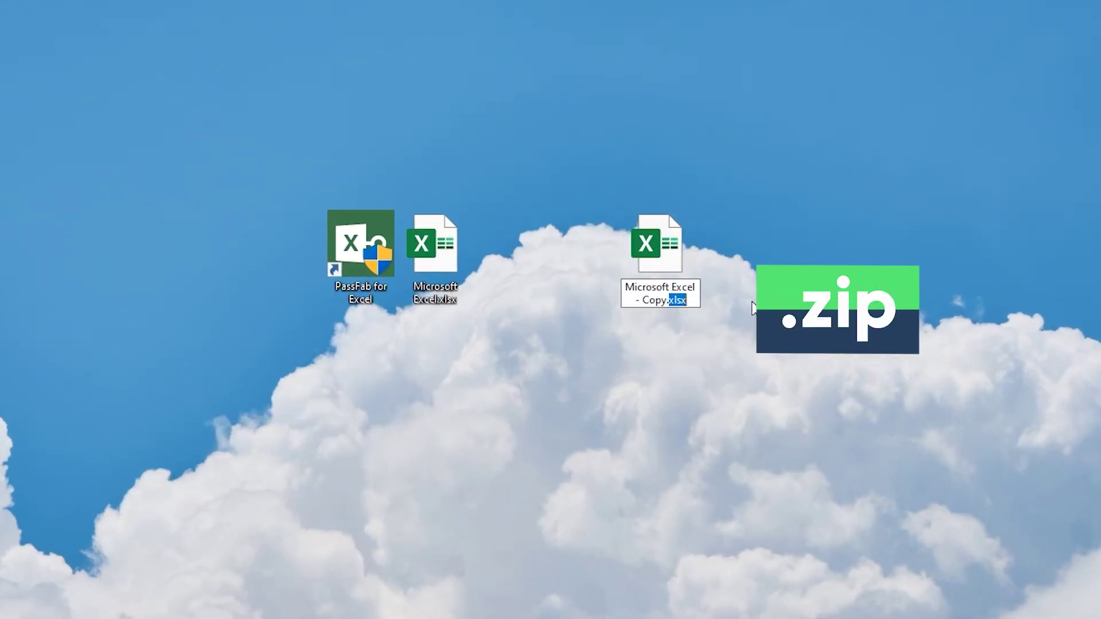
{"action": "key", "text": "Return"}
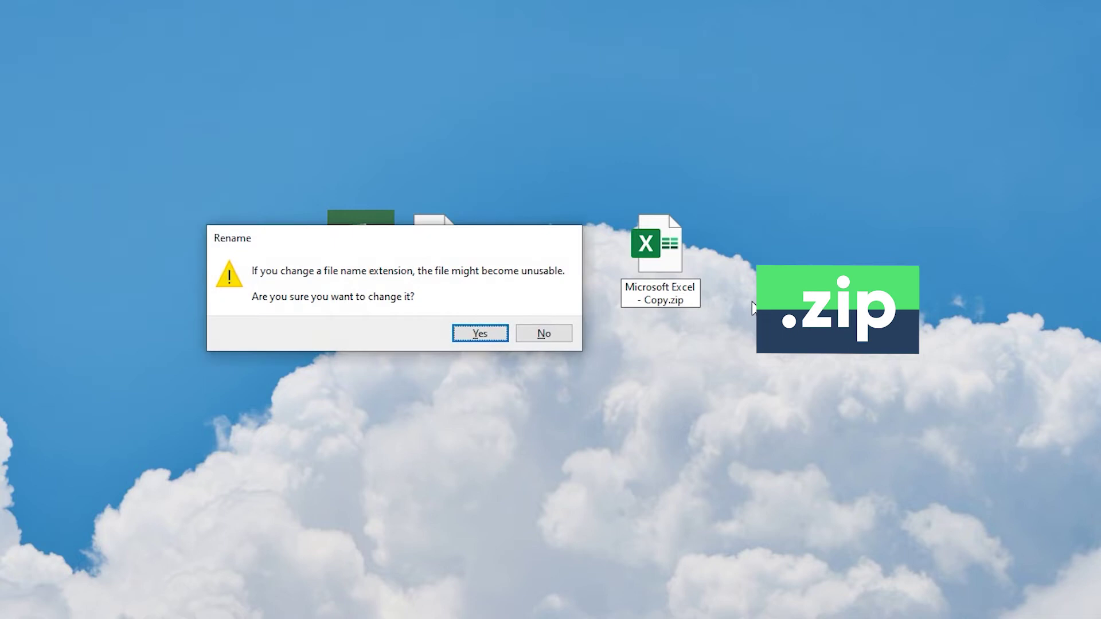
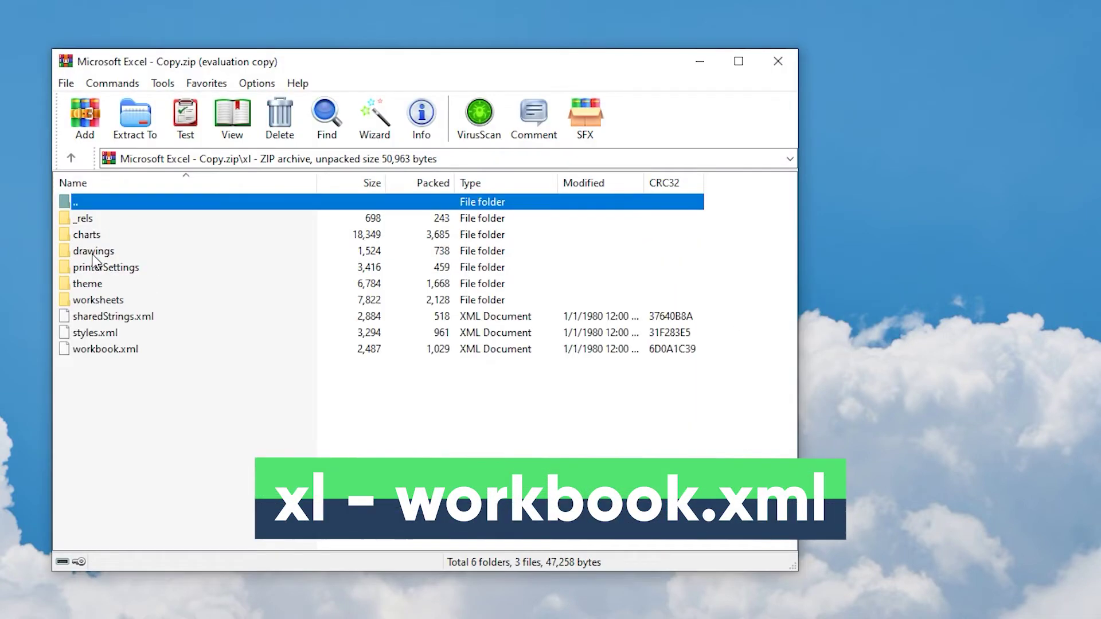
- Extract xl\workbook.xml from Microsoft Excel - Copy.zip onto the desktop and open it in Notepad
{"action": "left_click_drag", "start_coordinate": [105, 351], "coordinate": [875, 344]}
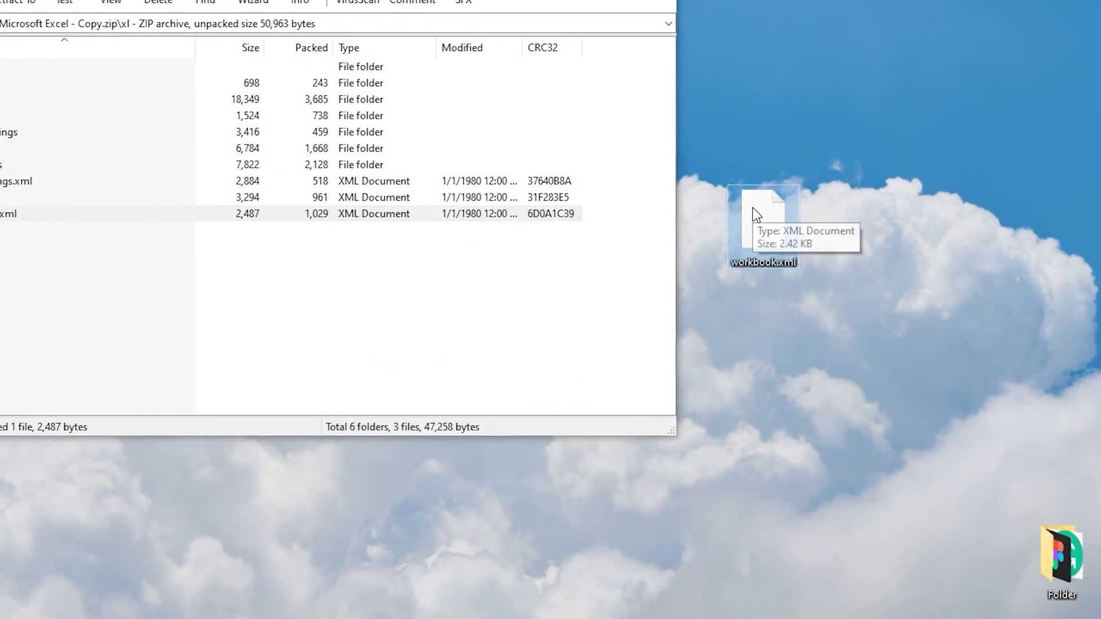
{"action": "right_click", "coordinate": [874, 343]}
{"action": "mouse_move", "coordinate": [803, 310]}
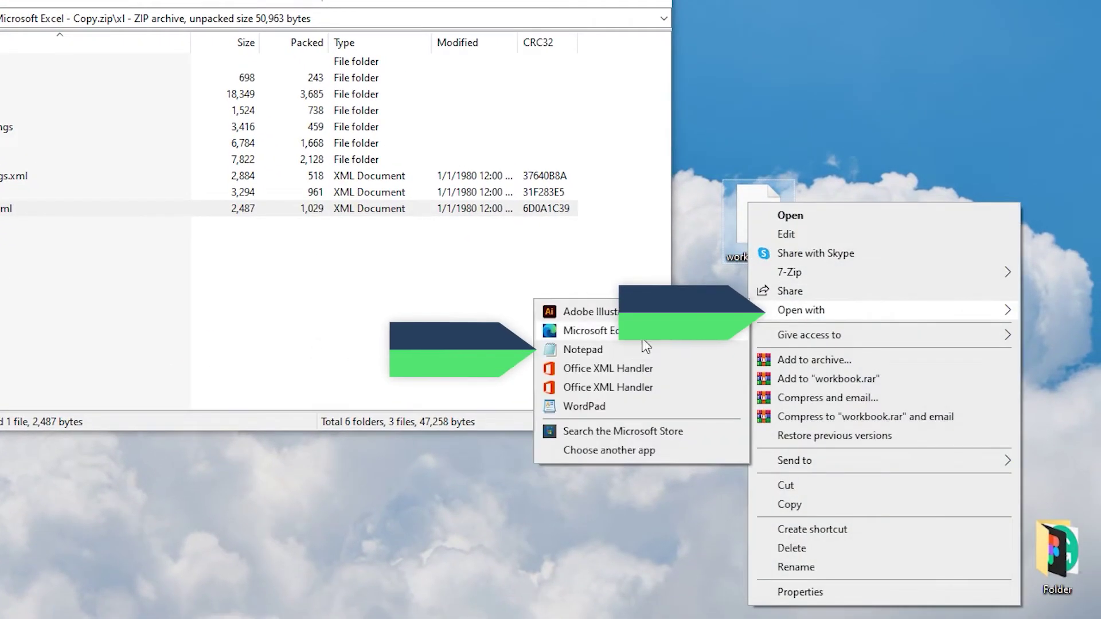
{"action": "left_click", "coordinate": [610, 350]}
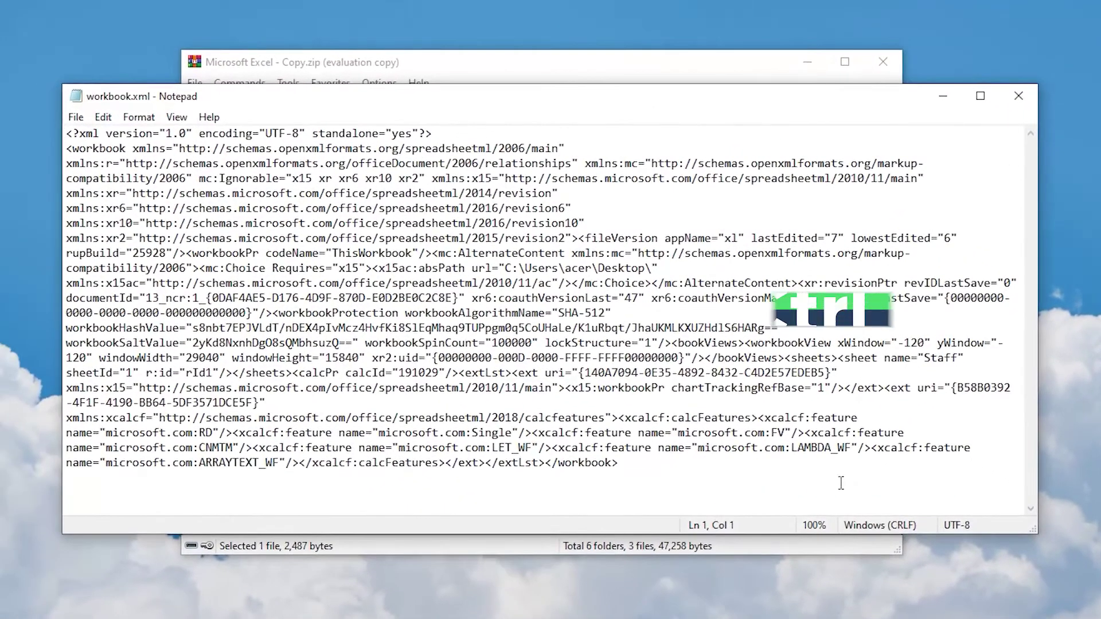
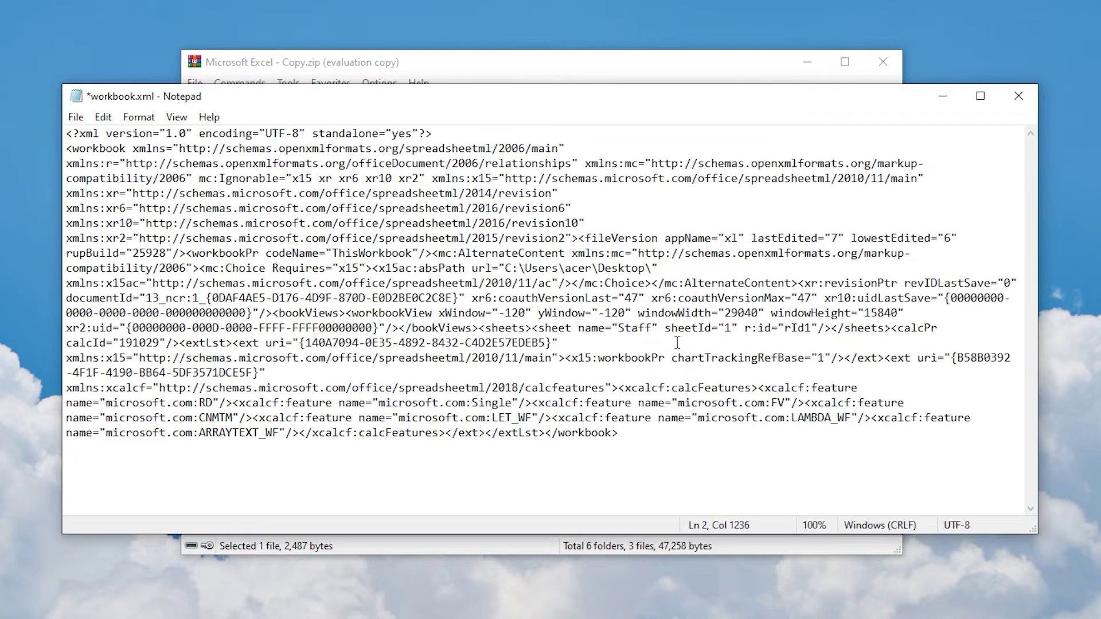
- Save workbook.xml in Notepad without the workbookProtection element, then close Notepad
{"action": "left_click", "coordinate": [76, 117]}
{"action": "left_click", "coordinate": [123, 191]}
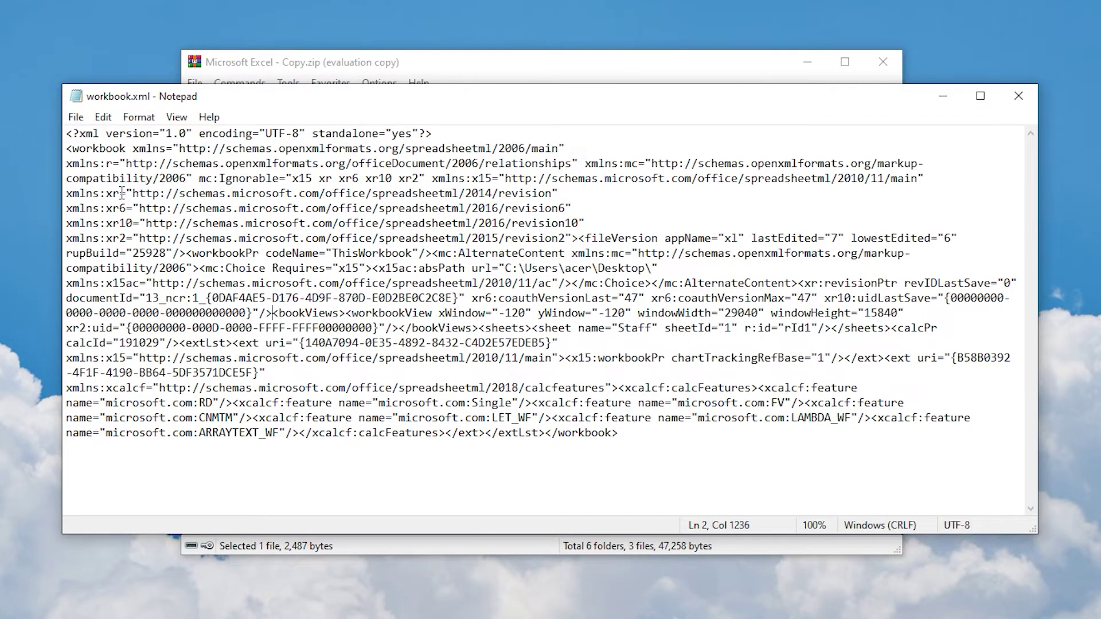
{"action": "left_click", "coordinate": [1015, 95]}
- Drop the edited desktop workbook.xml into the archive's xl folder, replacing the original
{"action": "left_click_drag", "start_coordinate": [1002, 350], "coordinate": [868, 412]}
{"action": "left_click_drag", "start_coordinate": [605, 410], "coordinate": [606, 412]}
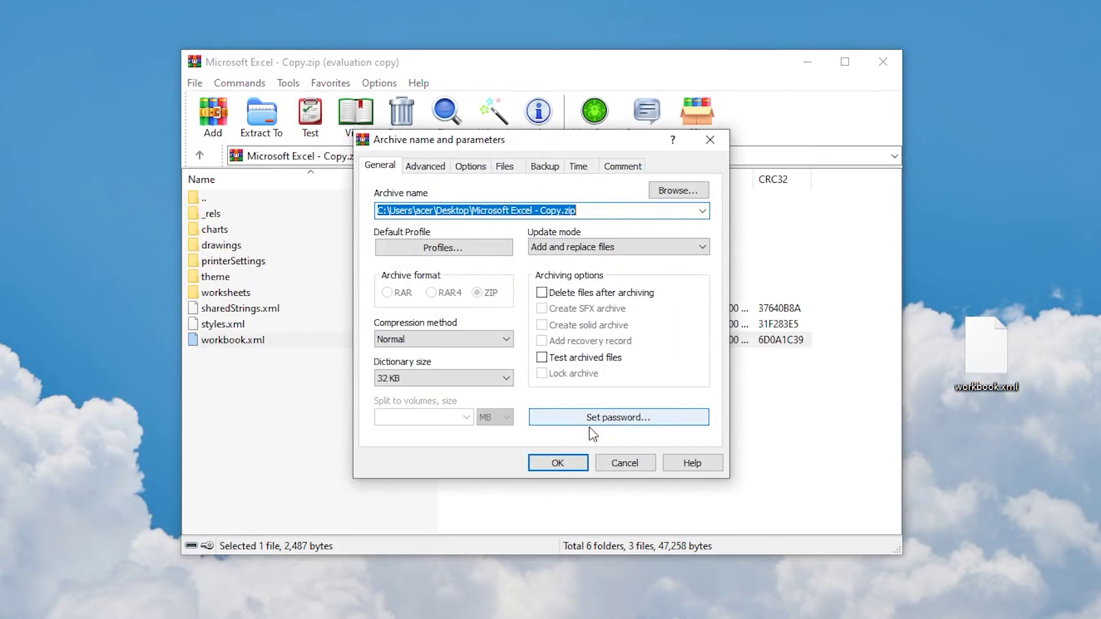
{"action": "left_click", "coordinate": [567, 465]}
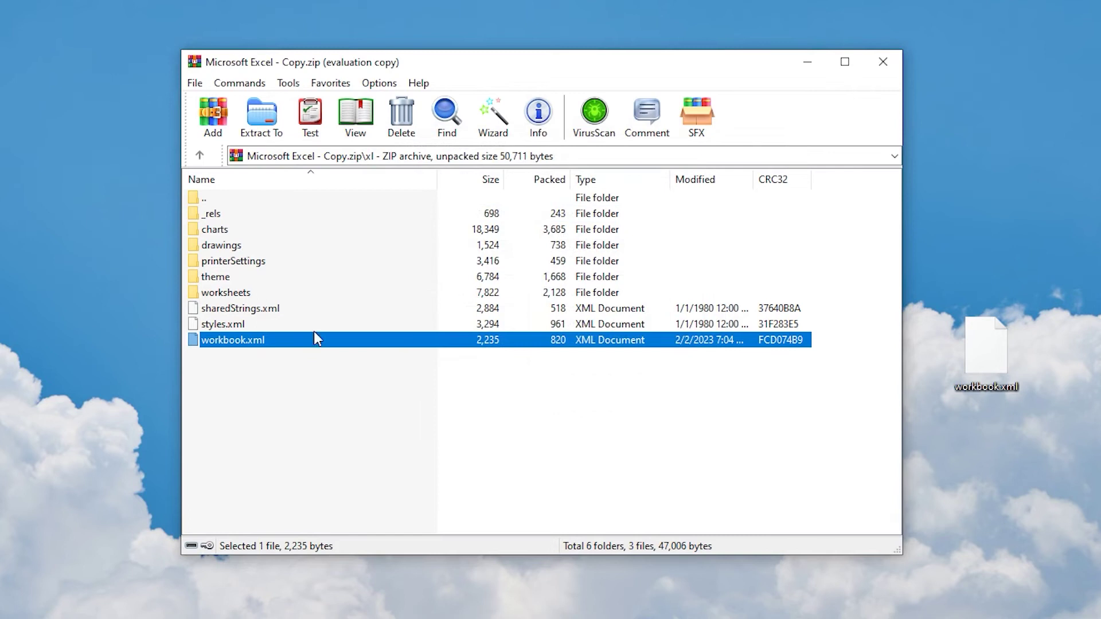
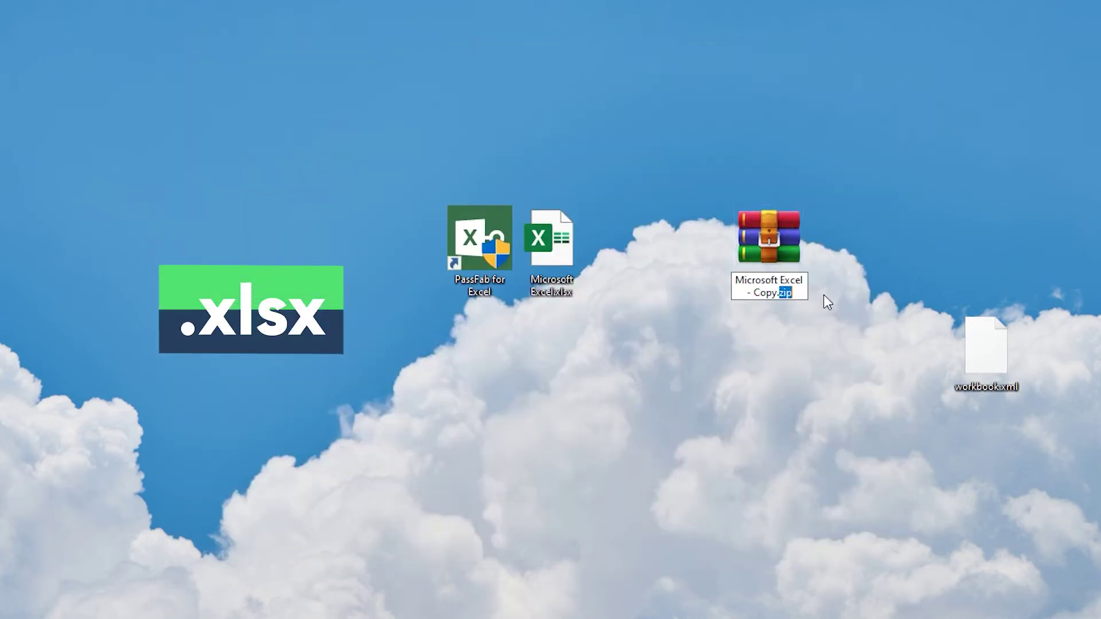
- Change the copy's extension from .zip back to .xlsx, accepting the extension-change warning
{"action": "type", "text": "xlsx"}
{"action": "key", "text": "Return"}
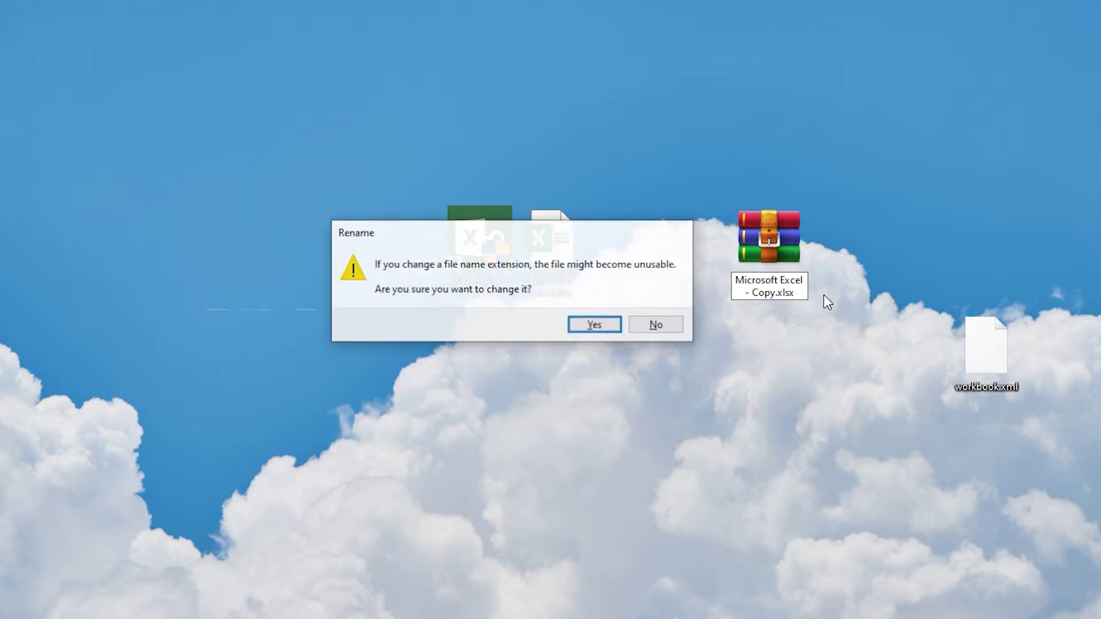
{"action": "key", "text": "Return"}
- Open Microsoft Excel.xlsx from the desktop and bring up the Staff sheet tab's menu
{"action": "double_click", "coordinate": [767, 255]}
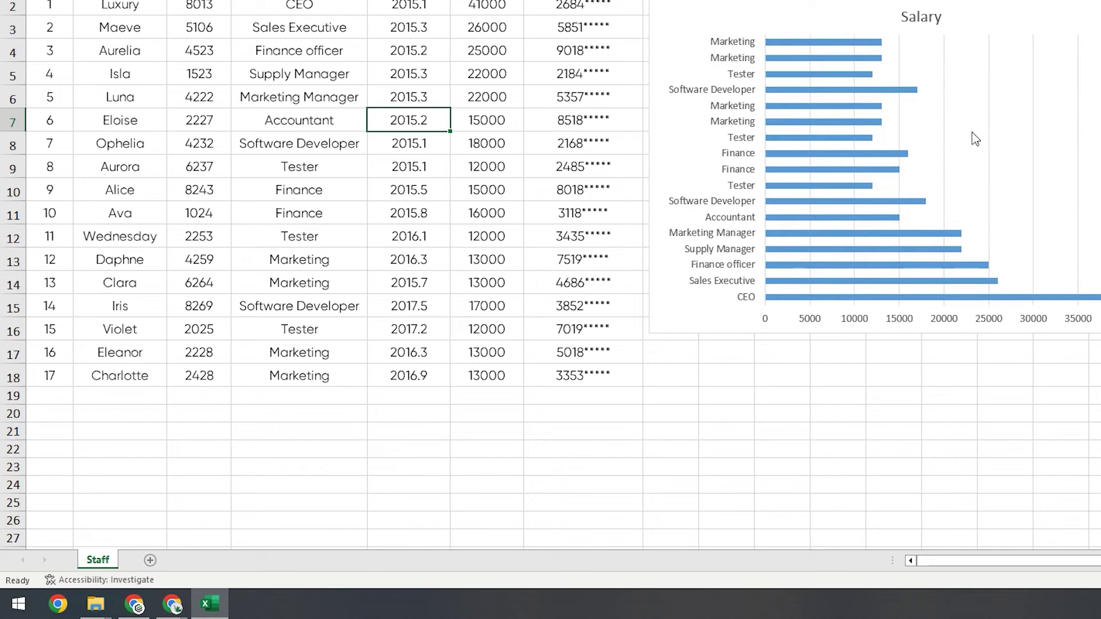
{"action": "right_click", "coordinate": [105, 564]}
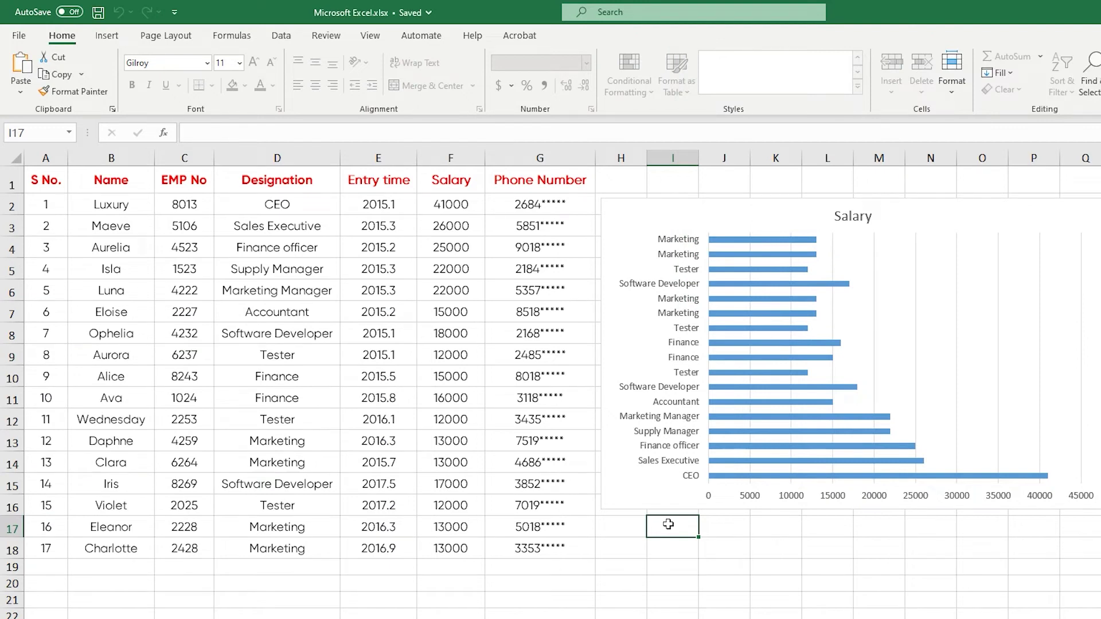
- In Save As General Options, set and confirm a password to modify
{"action": "key", "text": "F12"}
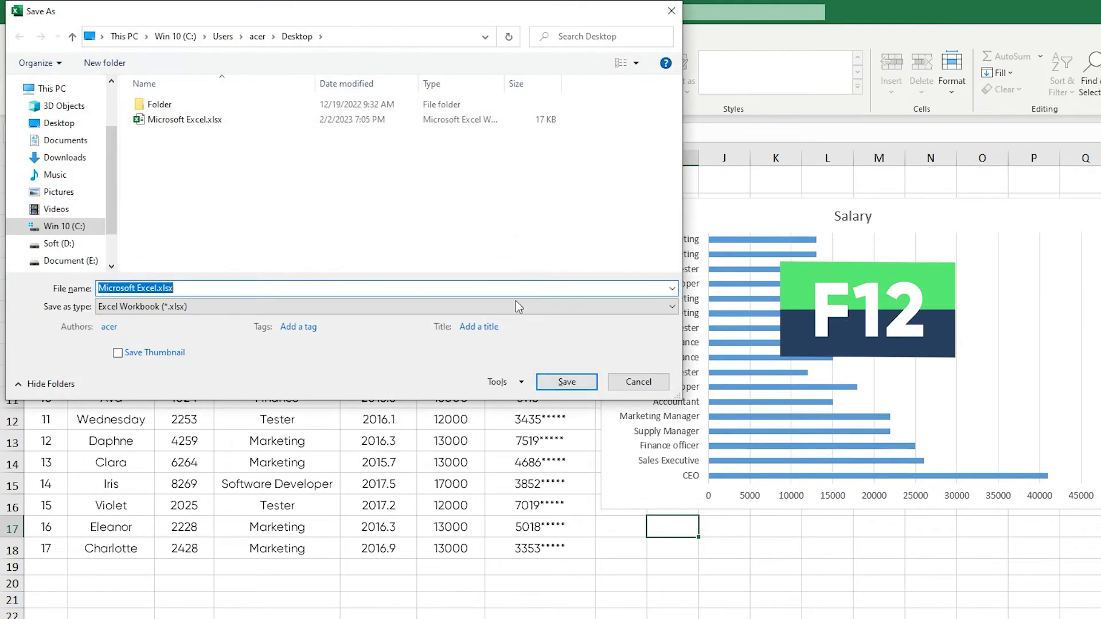
{"action": "left_click_drag", "start_coordinate": [332, 7], "coordinate": [526, 111]}
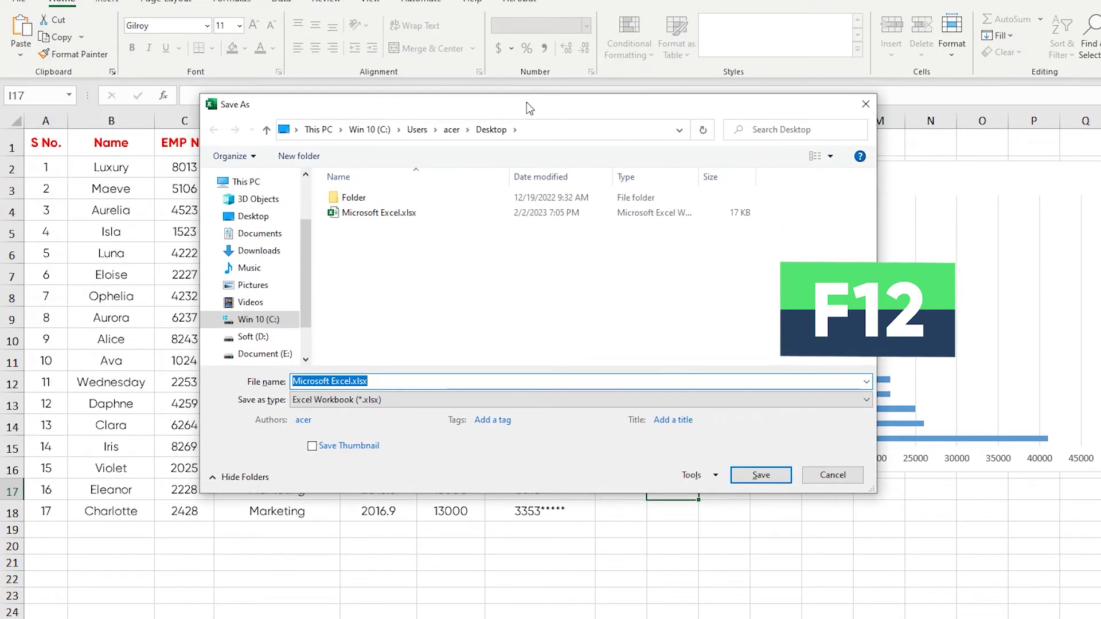
{"action": "left_click", "coordinate": [698, 476]}
{"action": "left_click", "coordinate": [722, 527]}
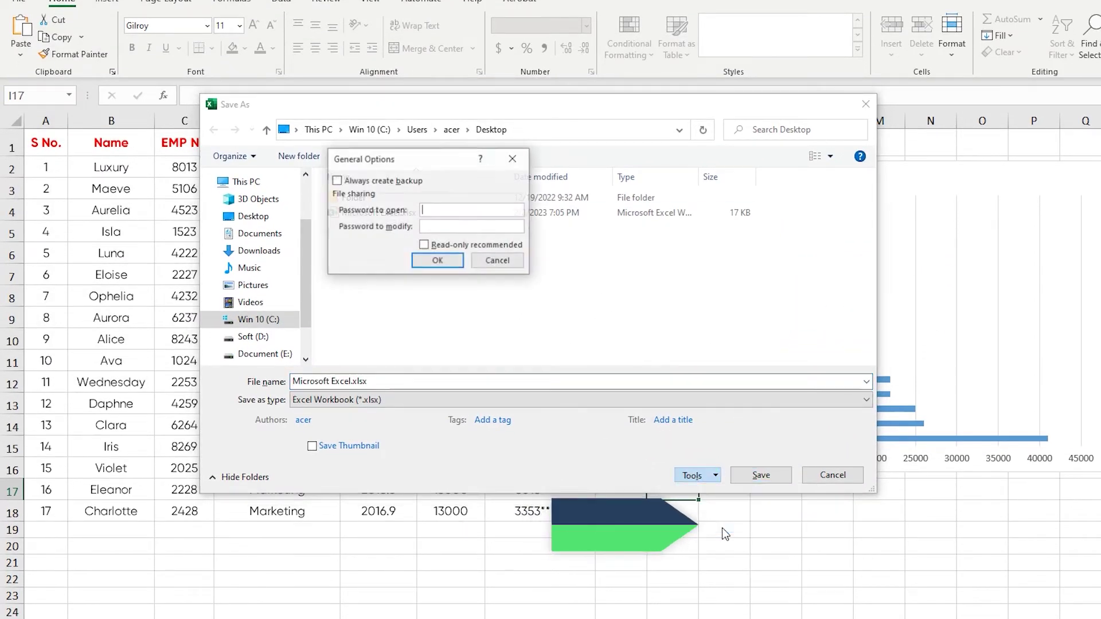
{"action": "left_click_drag", "start_coordinate": [432, 157], "coordinate": [541, 226]}
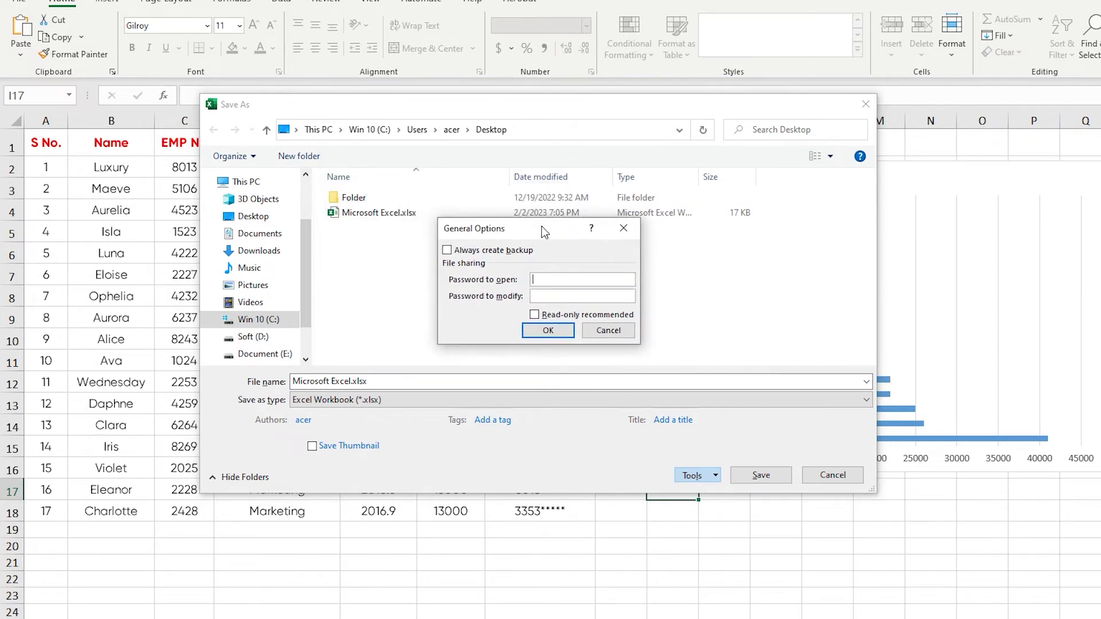
{"action": "left_click", "coordinate": [556, 297]}
{"action": "type", "text": "123456"}
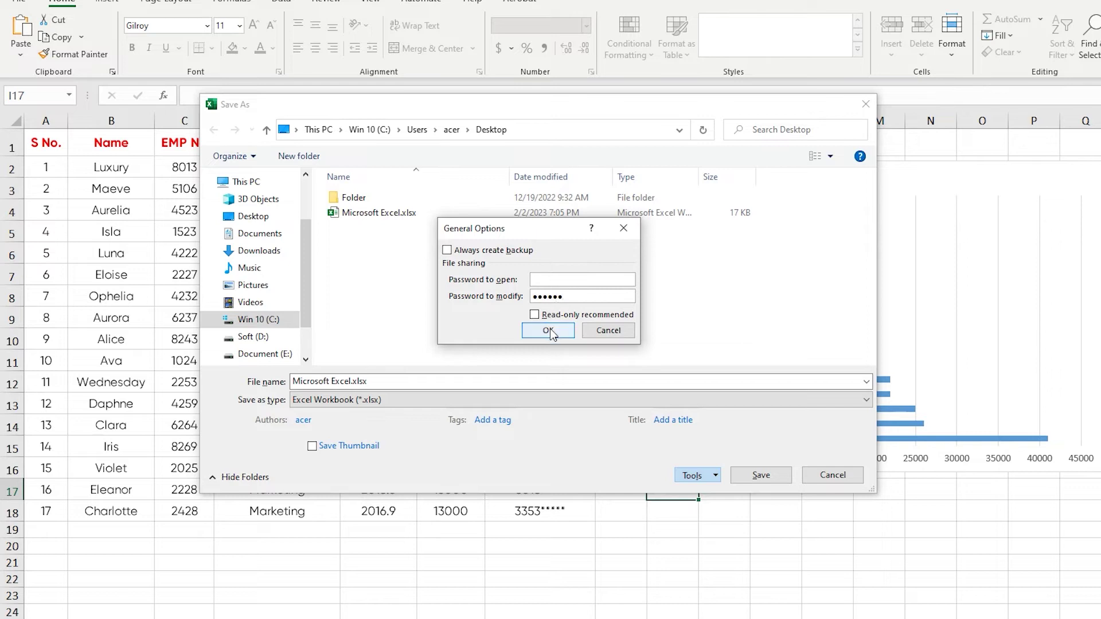
{"action": "left_click", "coordinate": [549, 332]}
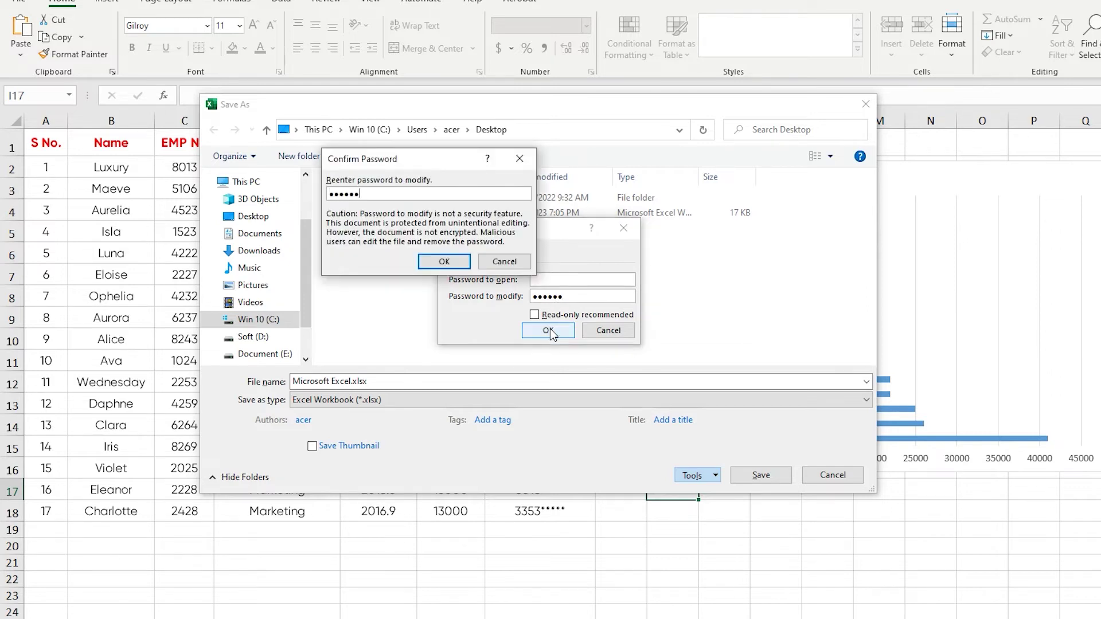
{"action": "left_click", "coordinate": [456, 263]}
- Change the file name to Excel-2.xlsx and save it to the Desktop
{"action": "left_click", "coordinate": [347, 382]}
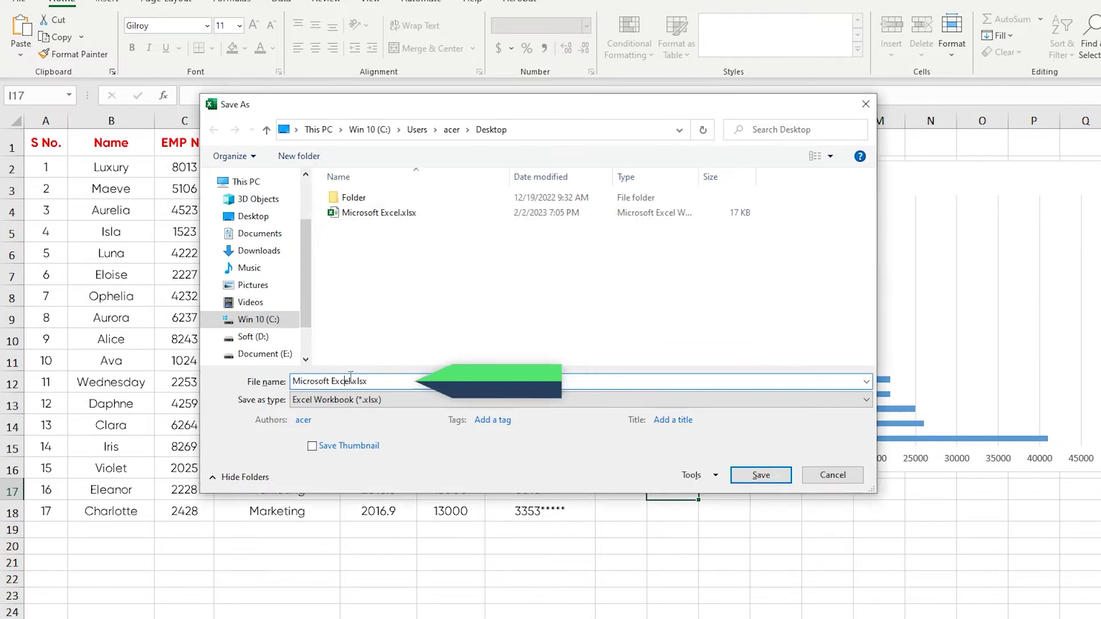
{"action": "left_click_drag", "start_coordinate": [335, 382], "coordinate": [293, 382]}
{"action": "key", "text": "BackSpace"}
{"action": "left_click", "coordinate": [315, 382]}
{"action": "type", "text": "-2"}
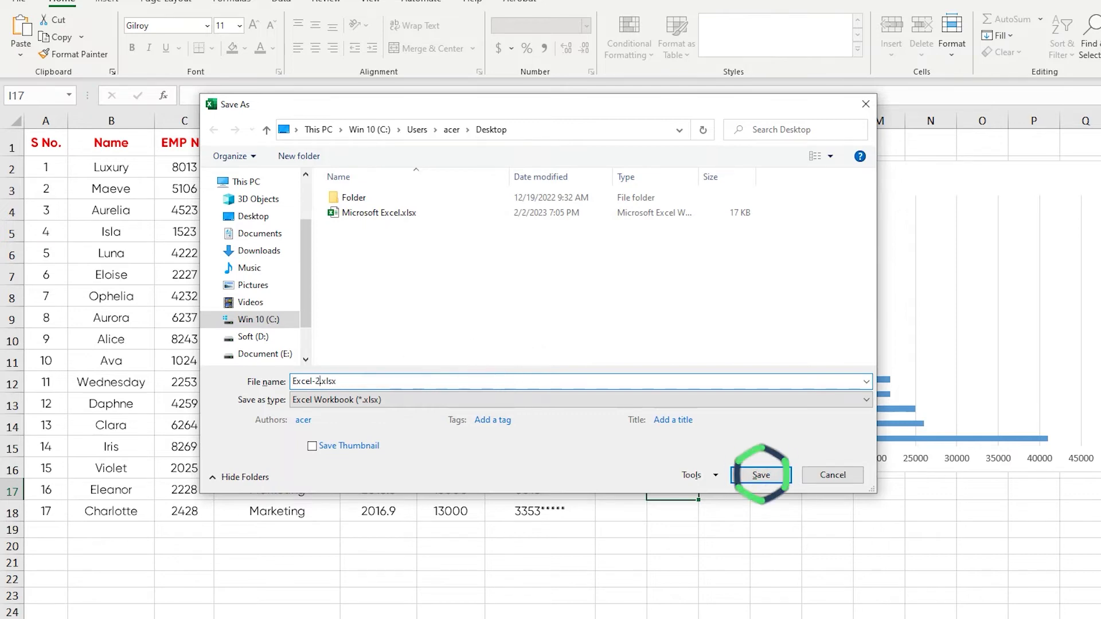
{"action": "left_click", "coordinate": [756, 476]}
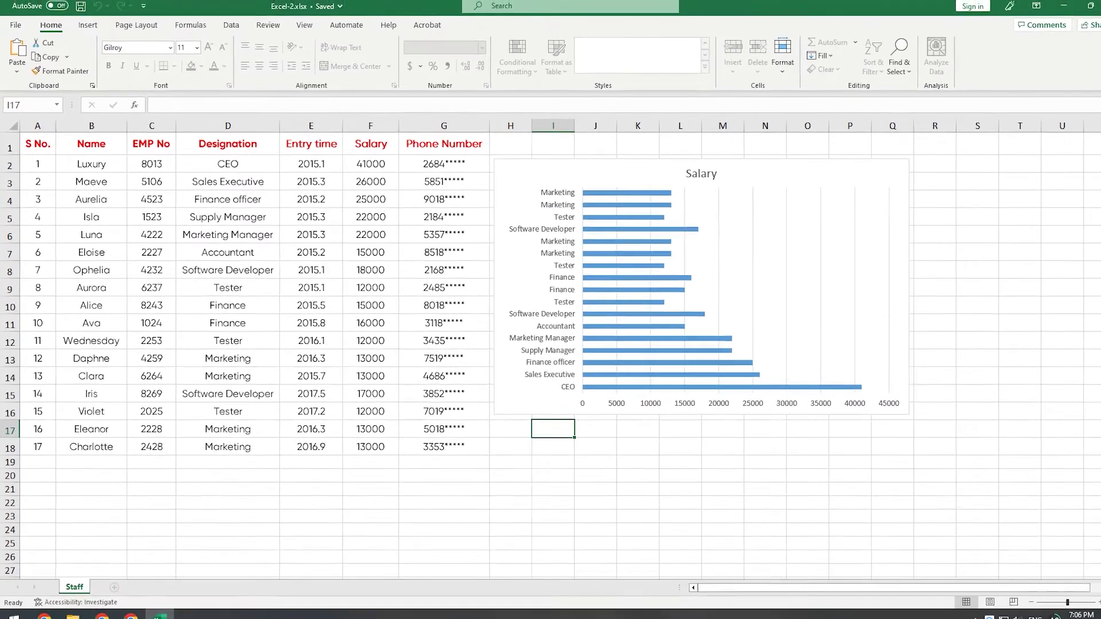
- Close Excel, reopen Excel-2.xlsx from the desktop, and cancel the modify-password prompt
{"action": "left_click", "coordinate": [1086, 7]}
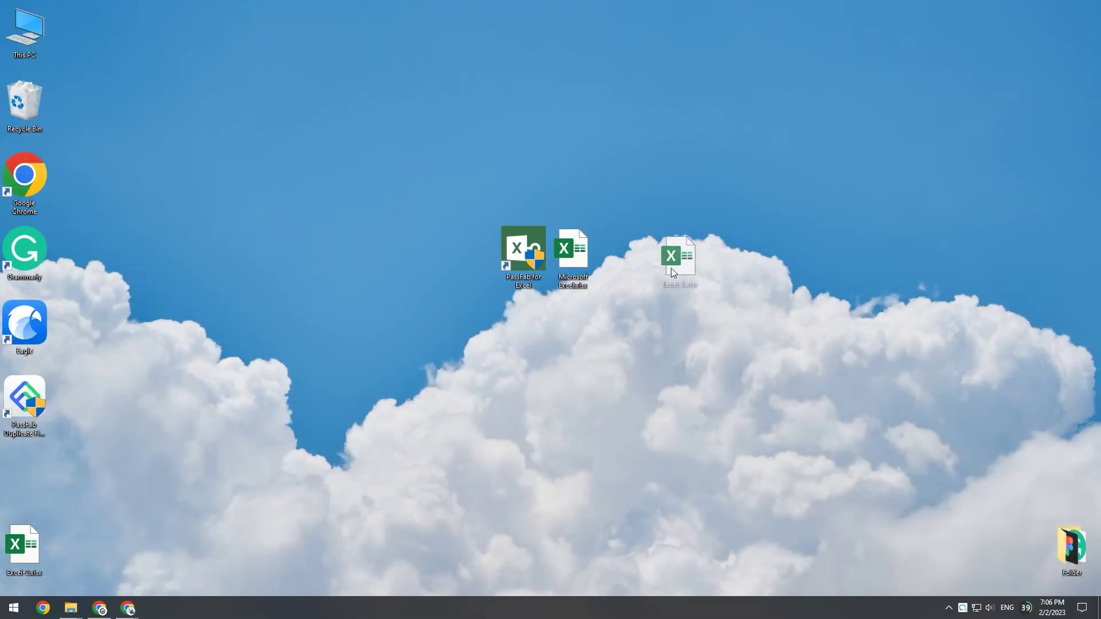
{"action": "left_click_drag", "start_coordinate": [672, 268], "coordinate": [675, 278]}
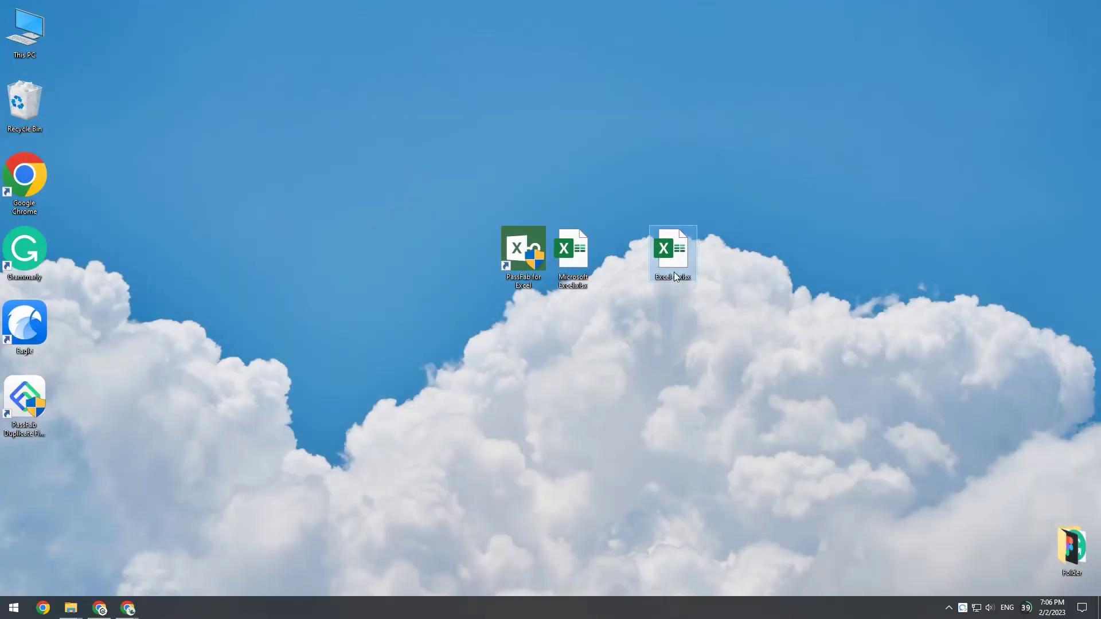
{"action": "double_click", "coordinate": [670, 264]}
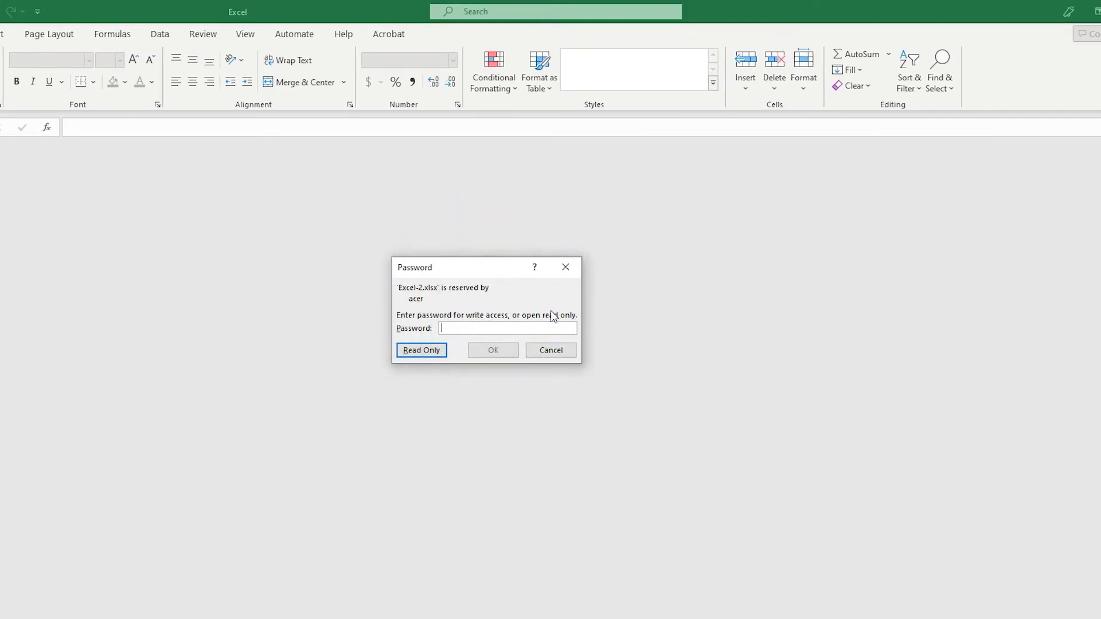
{"action": "left_click", "coordinate": [552, 351]}
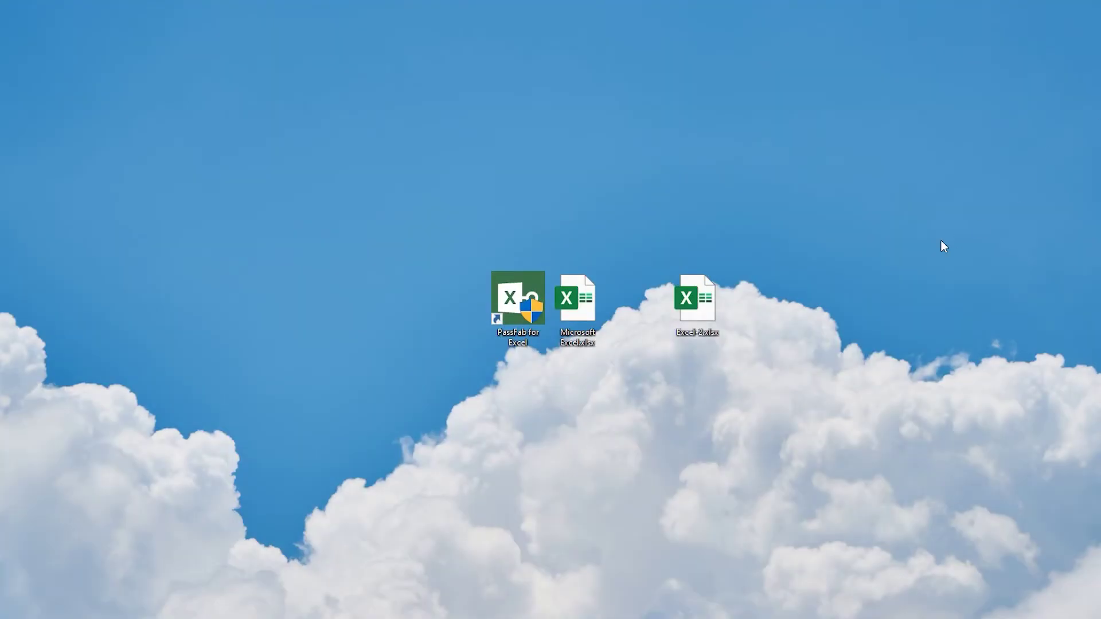
- Put the Excel-2.xlsx file name on the desktop into rename mode
{"action": "left_click", "coordinate": [713, 337]}
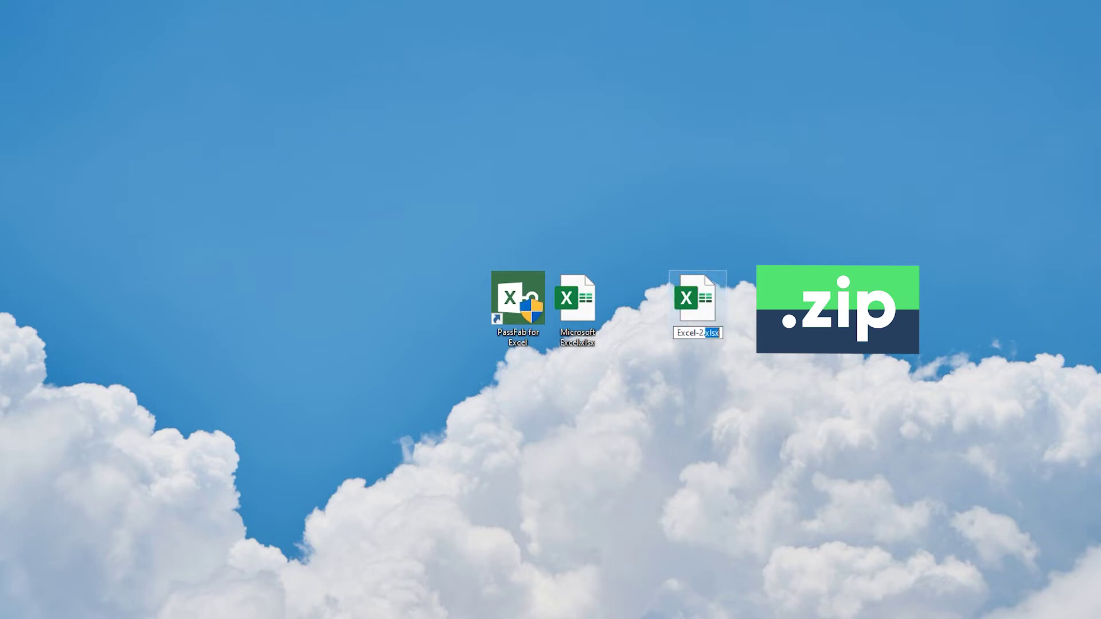
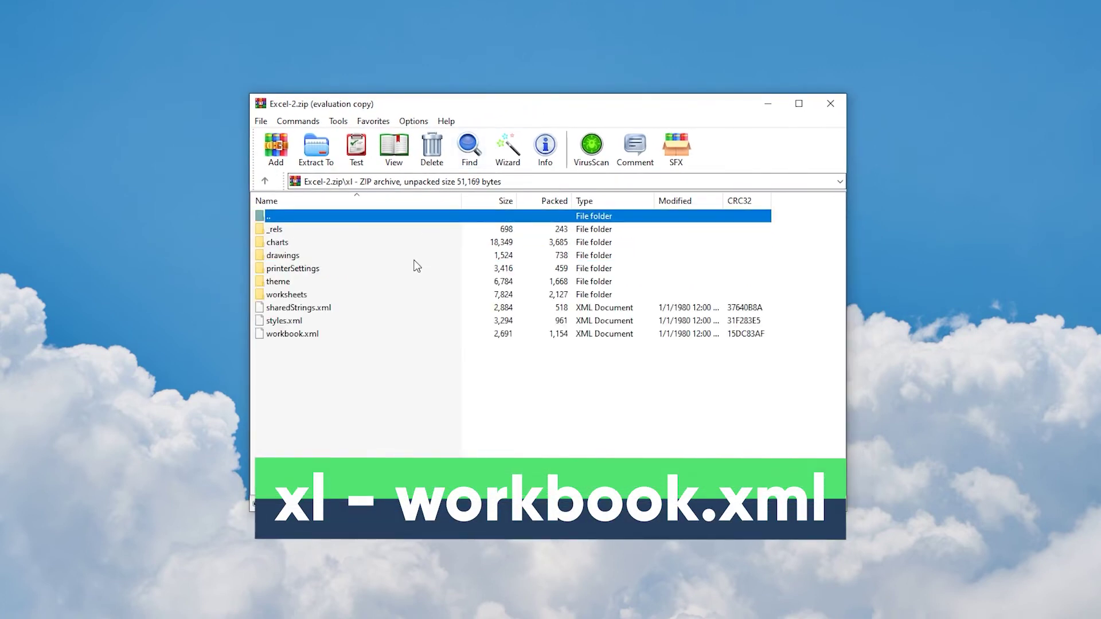
- Extract xl/workbook.xml from Excel-2.zip onto the desktop and bring up its context menu
{"action": "left_click_drag", "start_coordinate": [301, 336], "coordinate": [952, 331]}
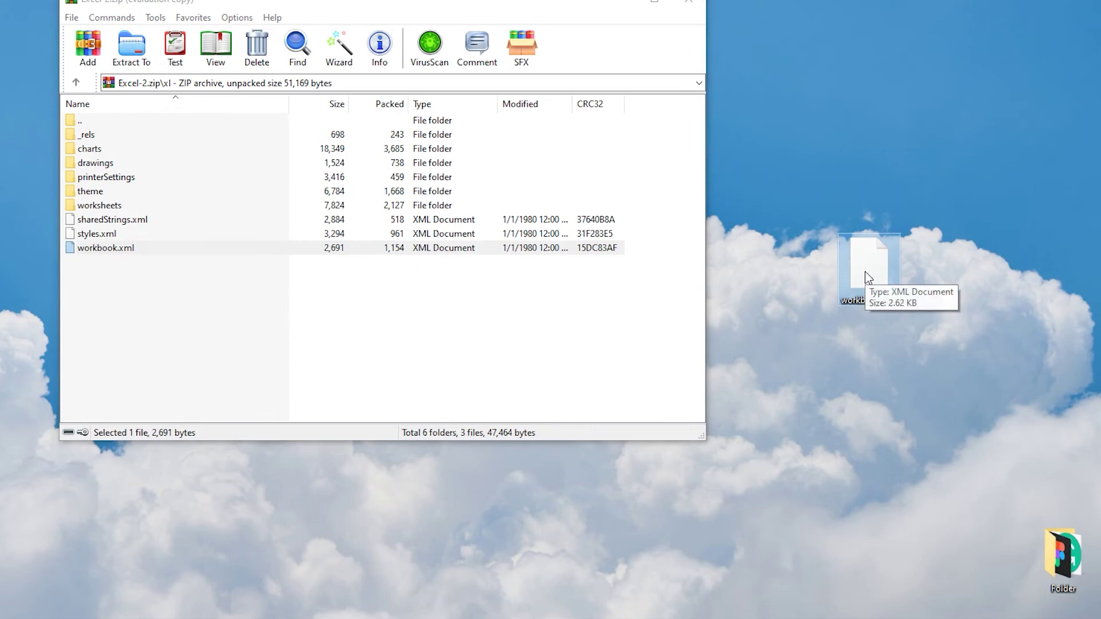
{"action": "right_click", "coordinate": [873, 264]}
- Open workbook.xml in Notepad and search its XML for 'filesh' with Find
{"action": "mouse_move", "coordinate": [918, 352]}
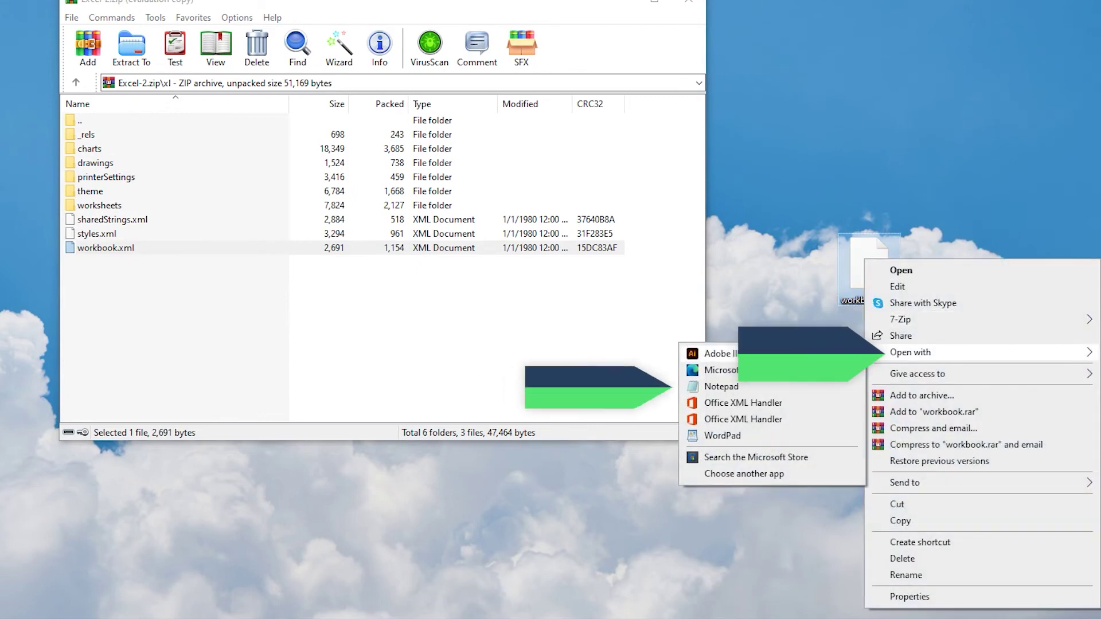
{"action": "left_click", "coordinate": [748, 388]}
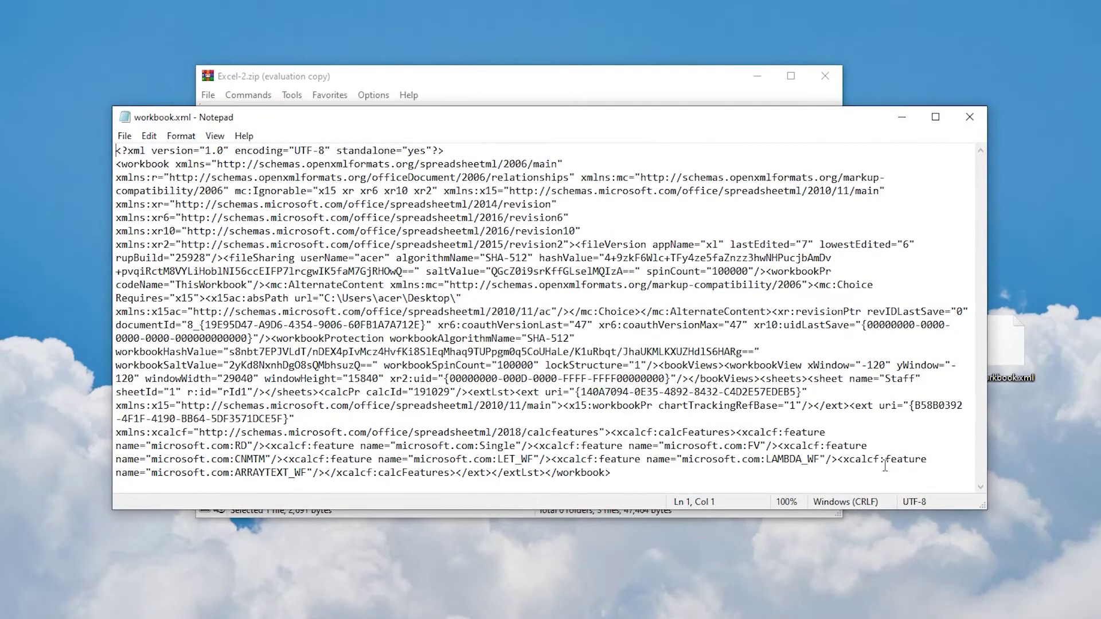
{"action": "key", "text": "ctrl+f"}
{"action": "left_click_drag", "start_coordinate": [292, 238], "coordinate": [591, 239]}
{"action": "type", "text": "fil"}
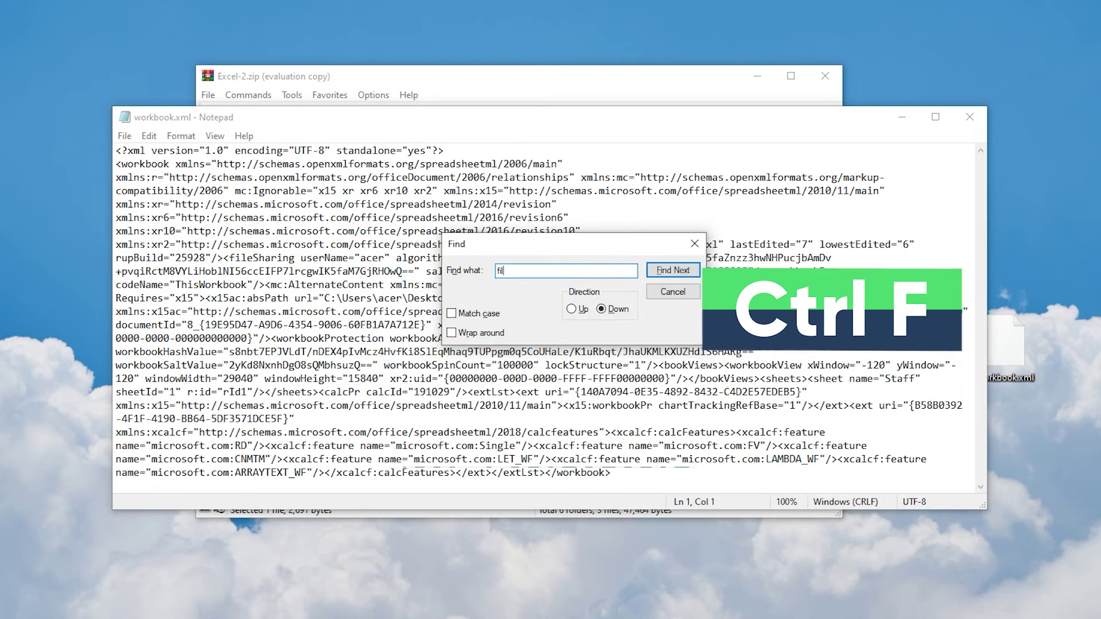
{"action": "type", "text": "esharing"}
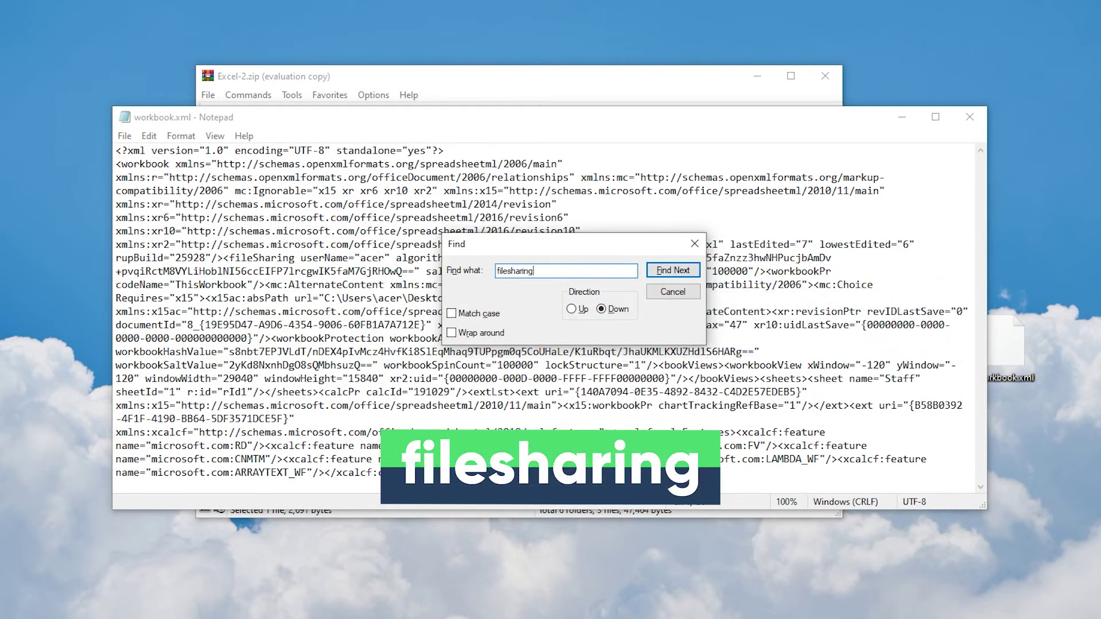
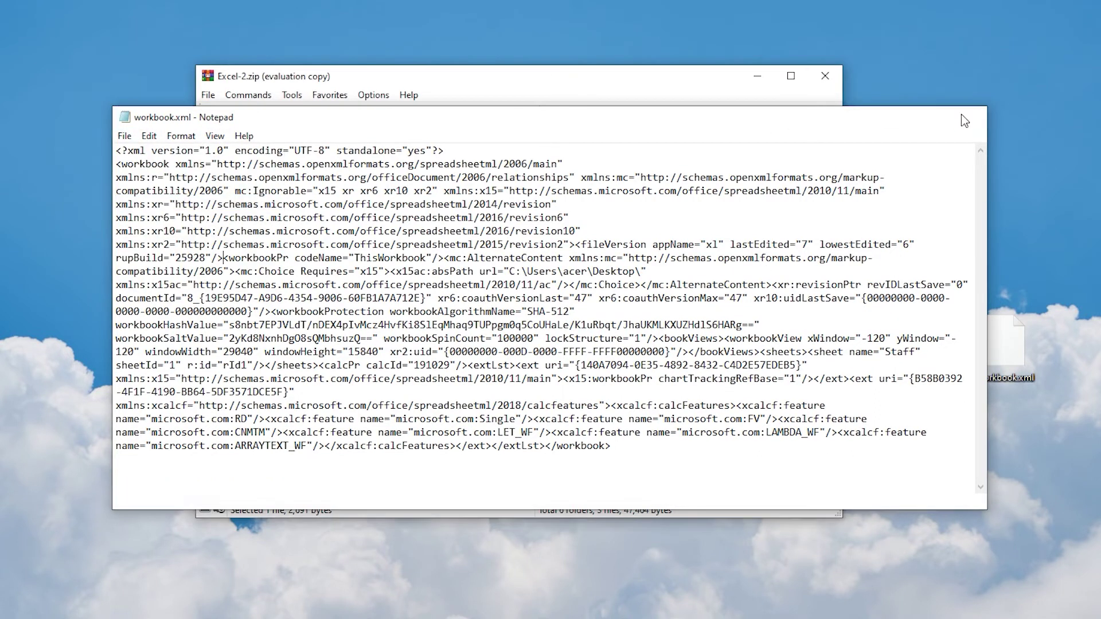
- Close Notepad and replace workbook.xml in Excel-2.zip\xl with the edited desktop copy
{"action": "left_click", "coordinate": [969, 116]}
{"action": "left_click_drag", "start_coordinate": [806, 401], "coordinate": [591, 396]}
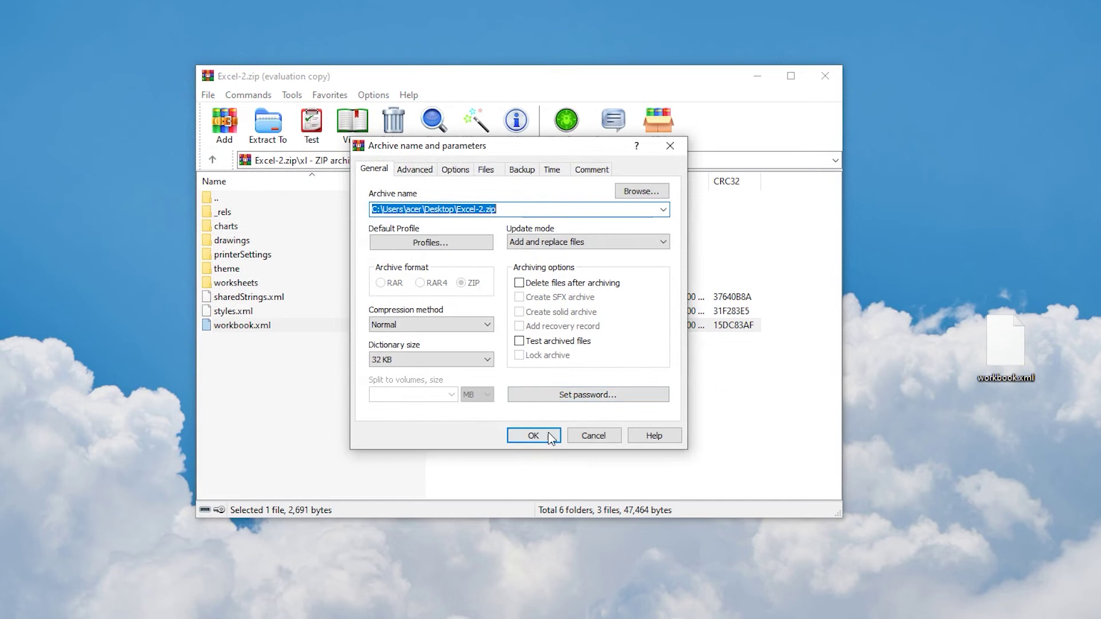
{"action": "left_click", "coordinate": [536, 437]}
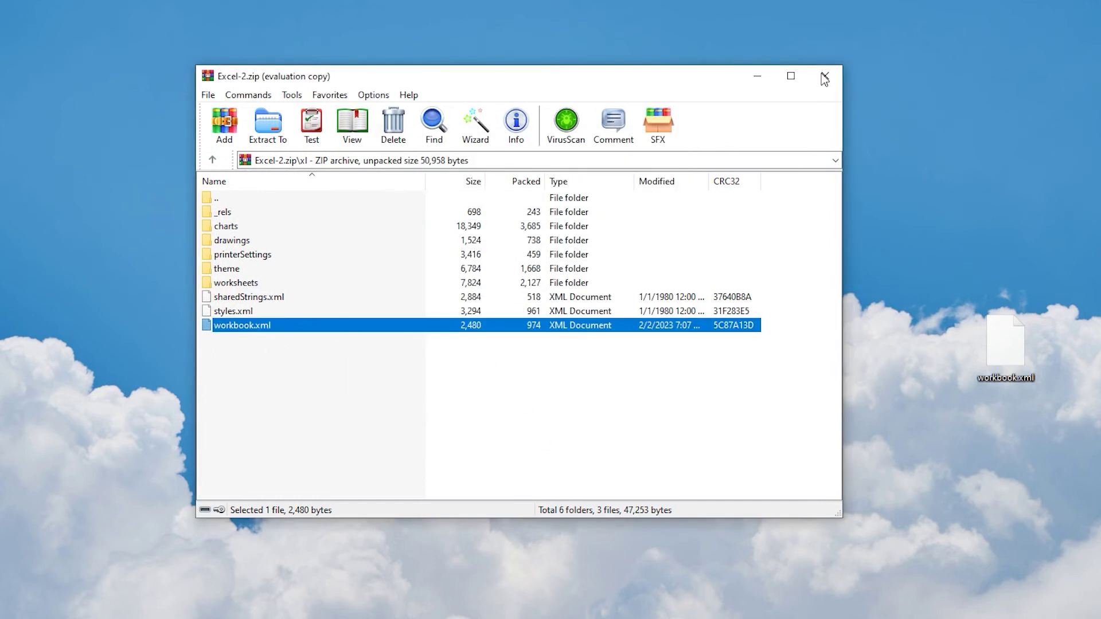
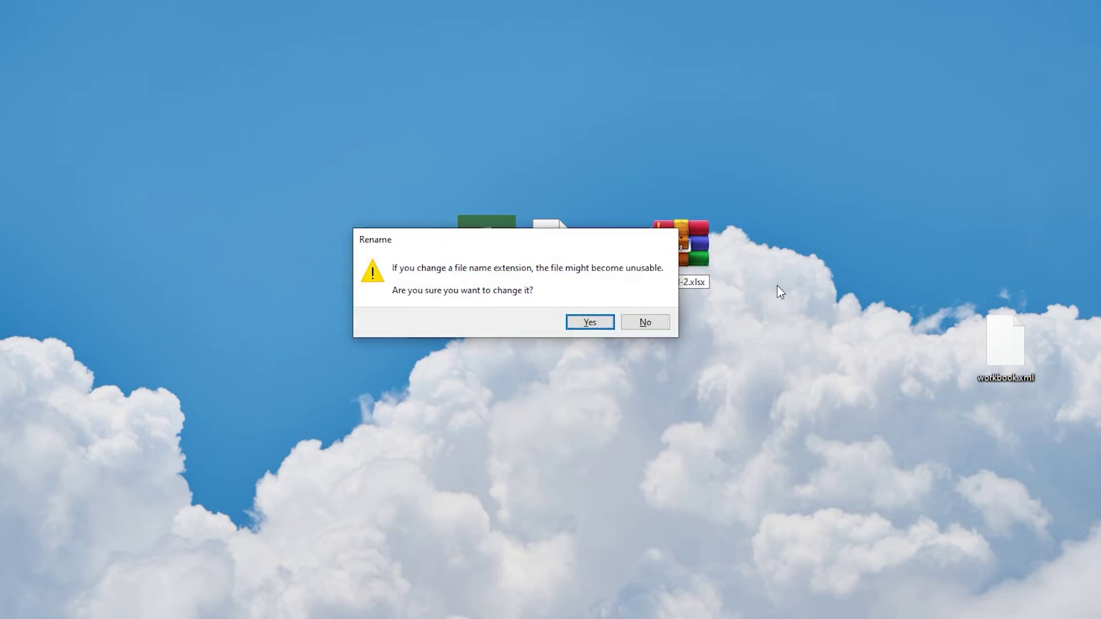
{"action": "key", "text": "Return"}
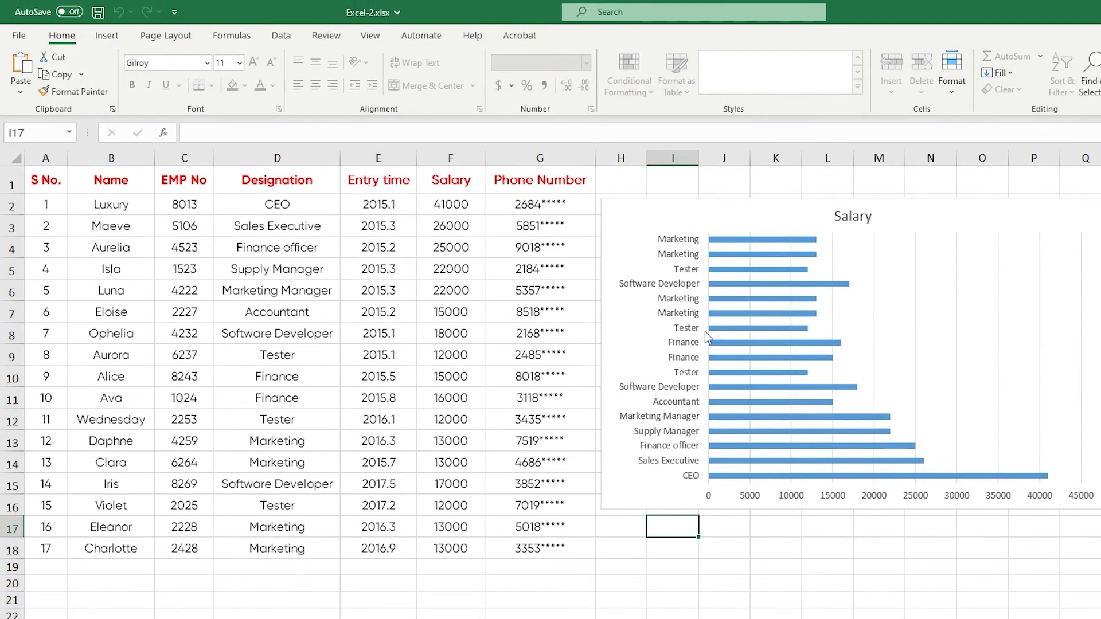
- Restore Excel-2 to .xlsx, then select cells F7, B10 and G9 in Excel to confirm they're editable
{"action": "left_click", "coordinate": [428, 310]}
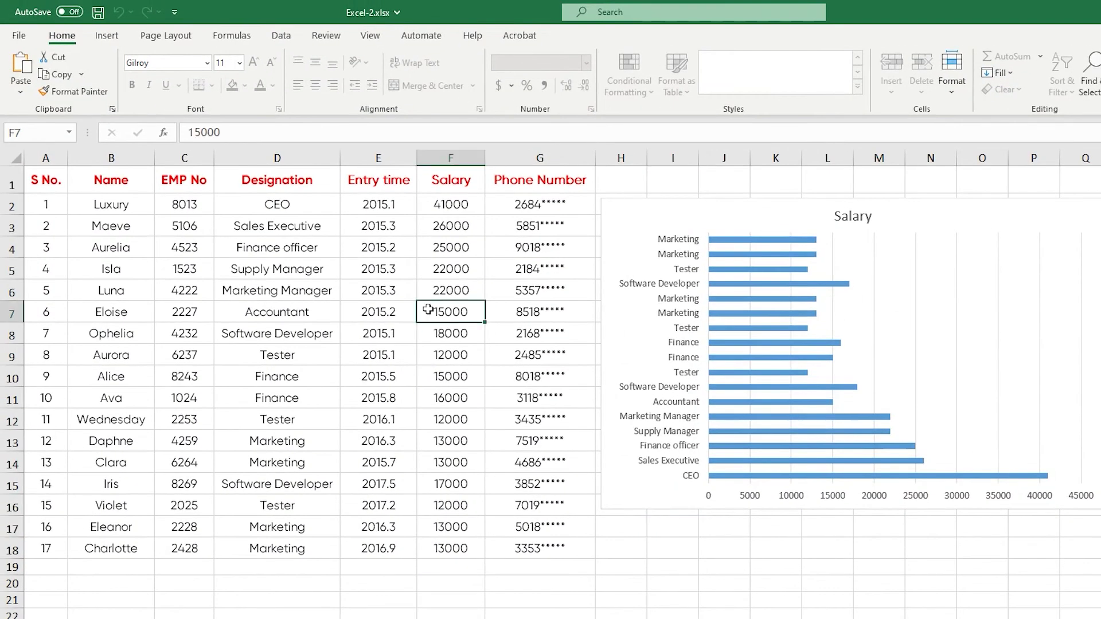
{"action": "left_click", "coordinate": [146, 382]}
{"action": "left_click", "coordinate": [571, 358]}
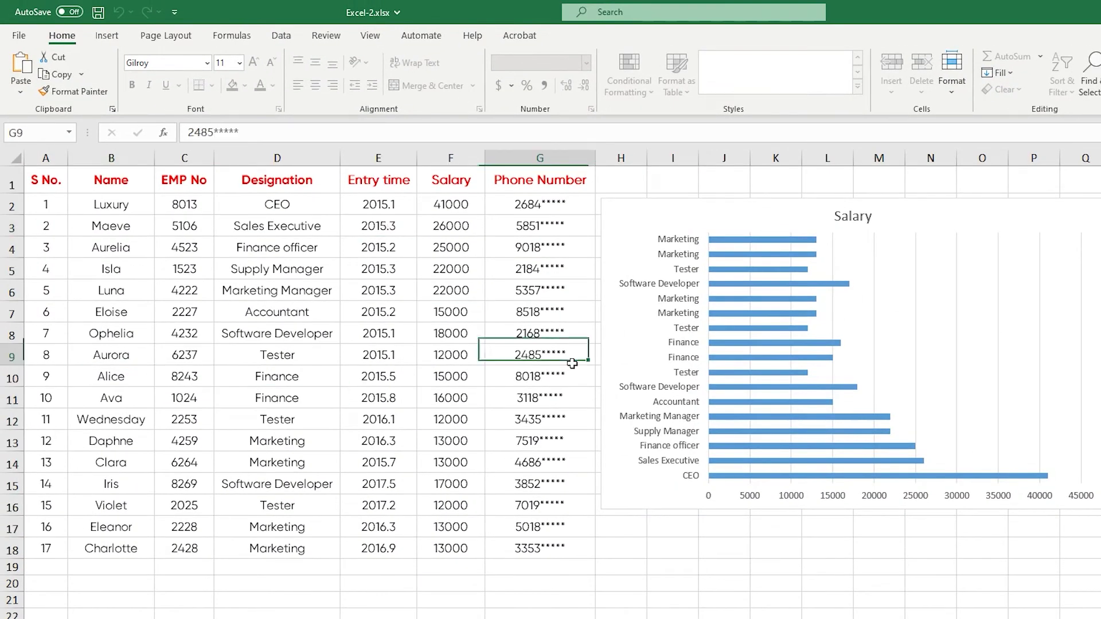
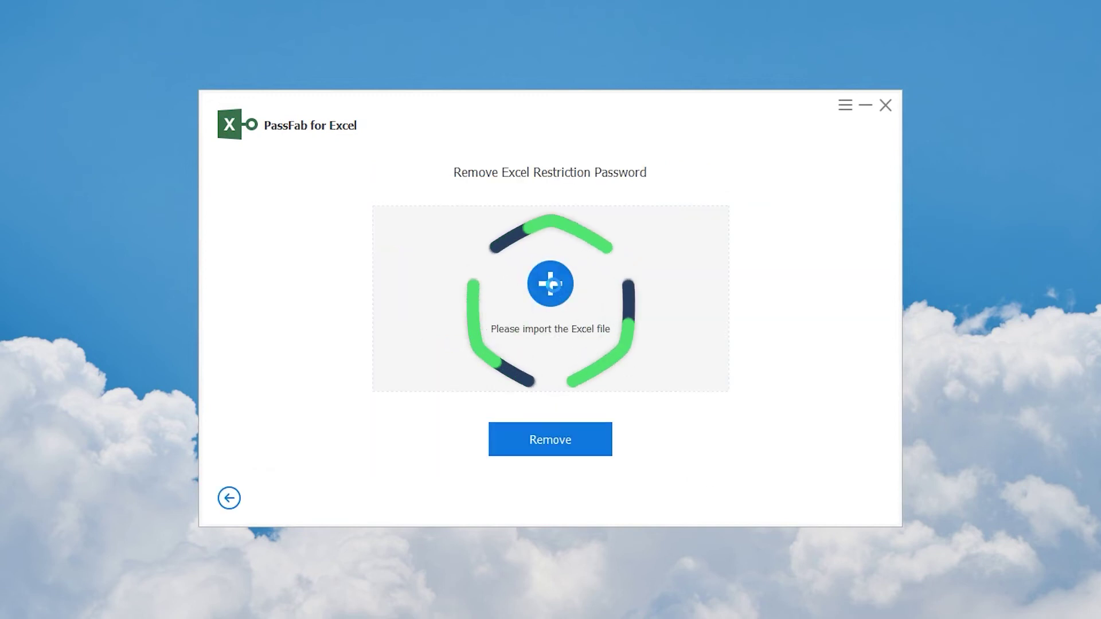
- Import Microsoft Excel.xlsx from the Desktop into the Remove Excel Restriction Password tool
{"action": "left_click", "coordinate": [552, 285]}
{"action": "left_click", "coordinate": [480, 242]}
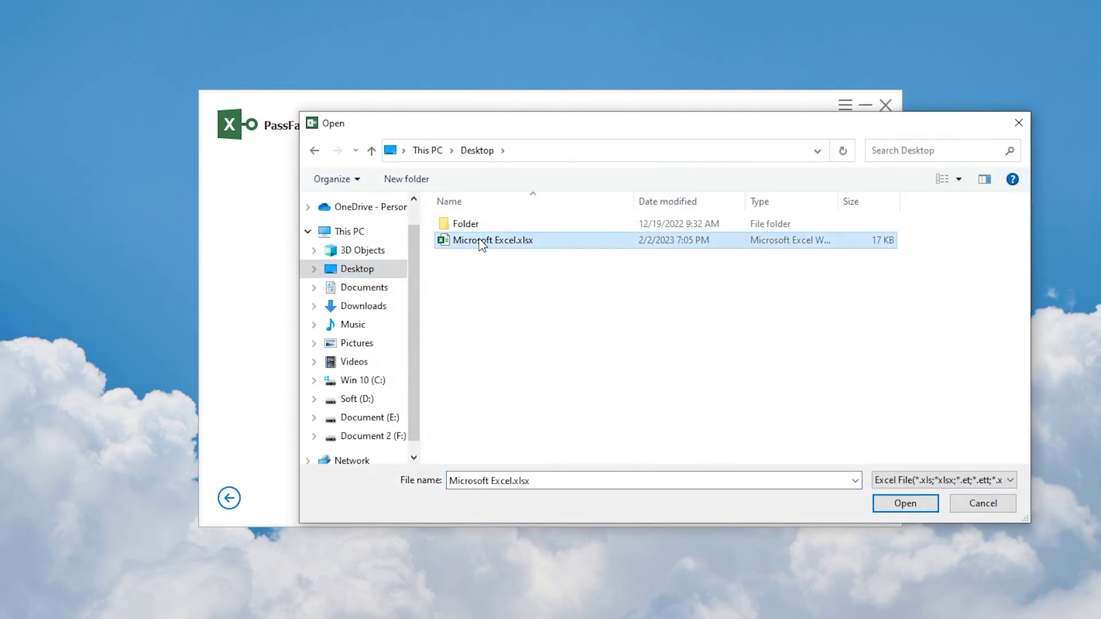
{"action": "left_click", "coordinate": [905, 504]}
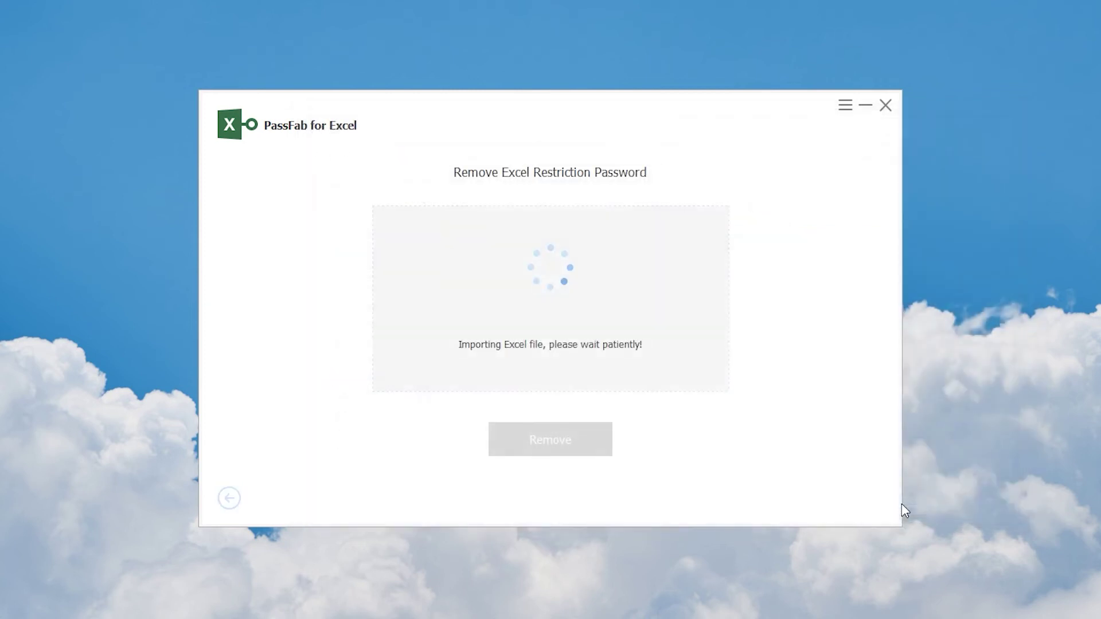
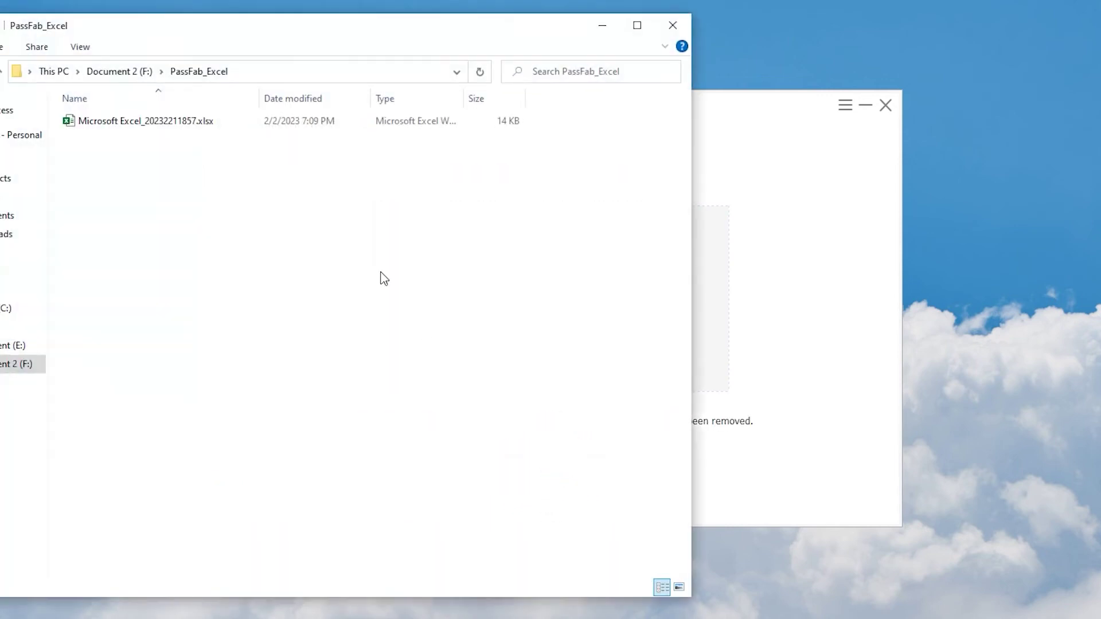
- Center the PassFab_Excel folder window and open Microsoft Excel_20232211857.xlsx in Excel
{"action": "left_click_drag", "start_coordinate": [232, 24], "coordinate": [487, 45]}
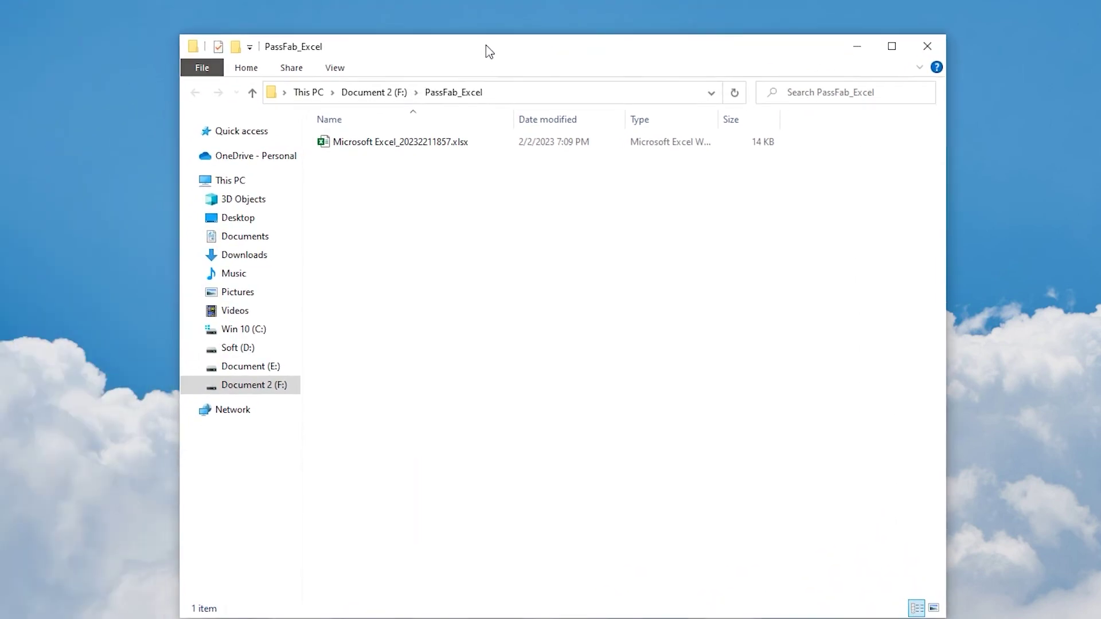
{"action": "double_click", "coordinate": [407, 142]}
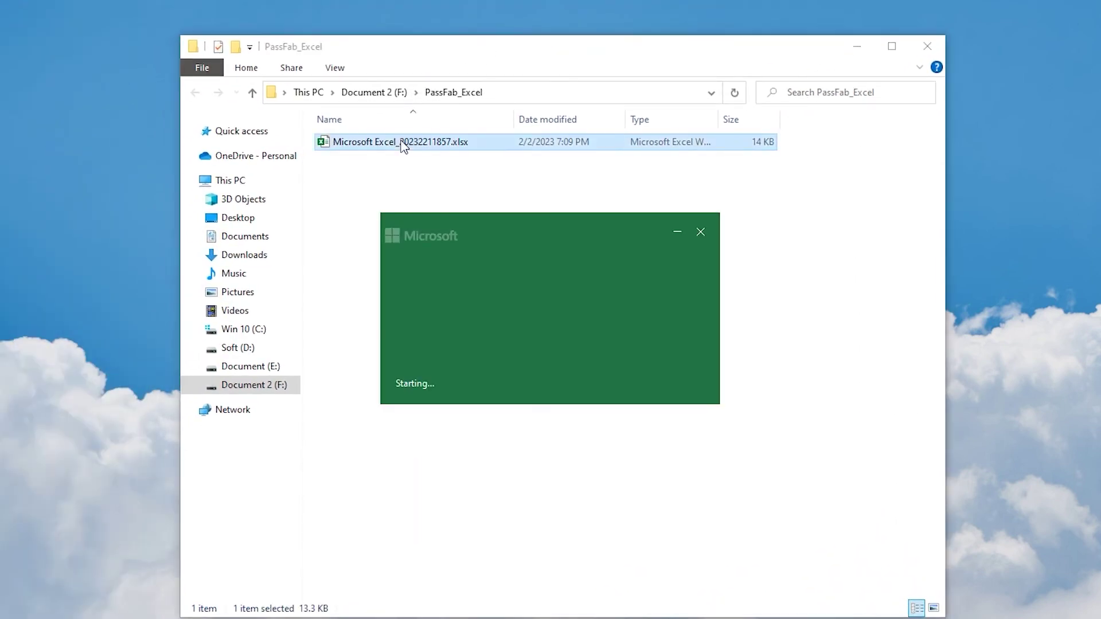